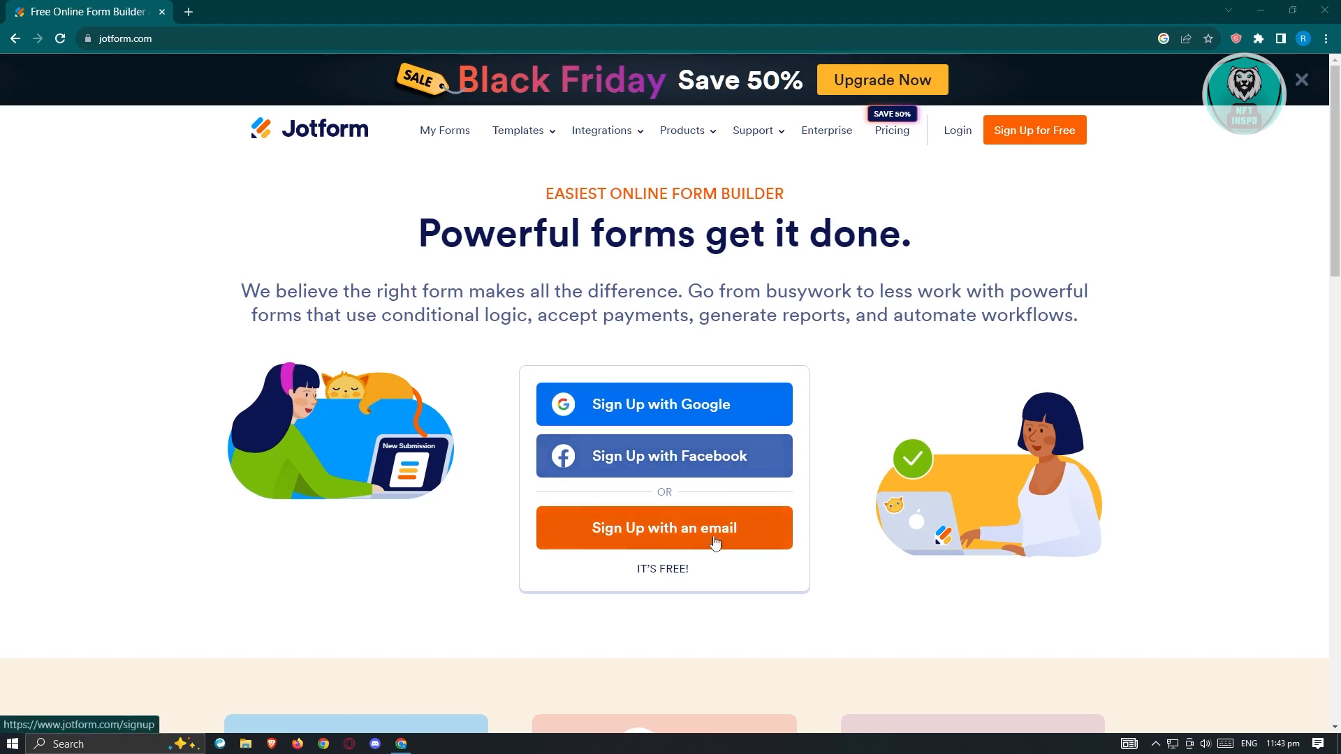
Step: Log in to Jotform with an existing Google account
left_click(959, 130)
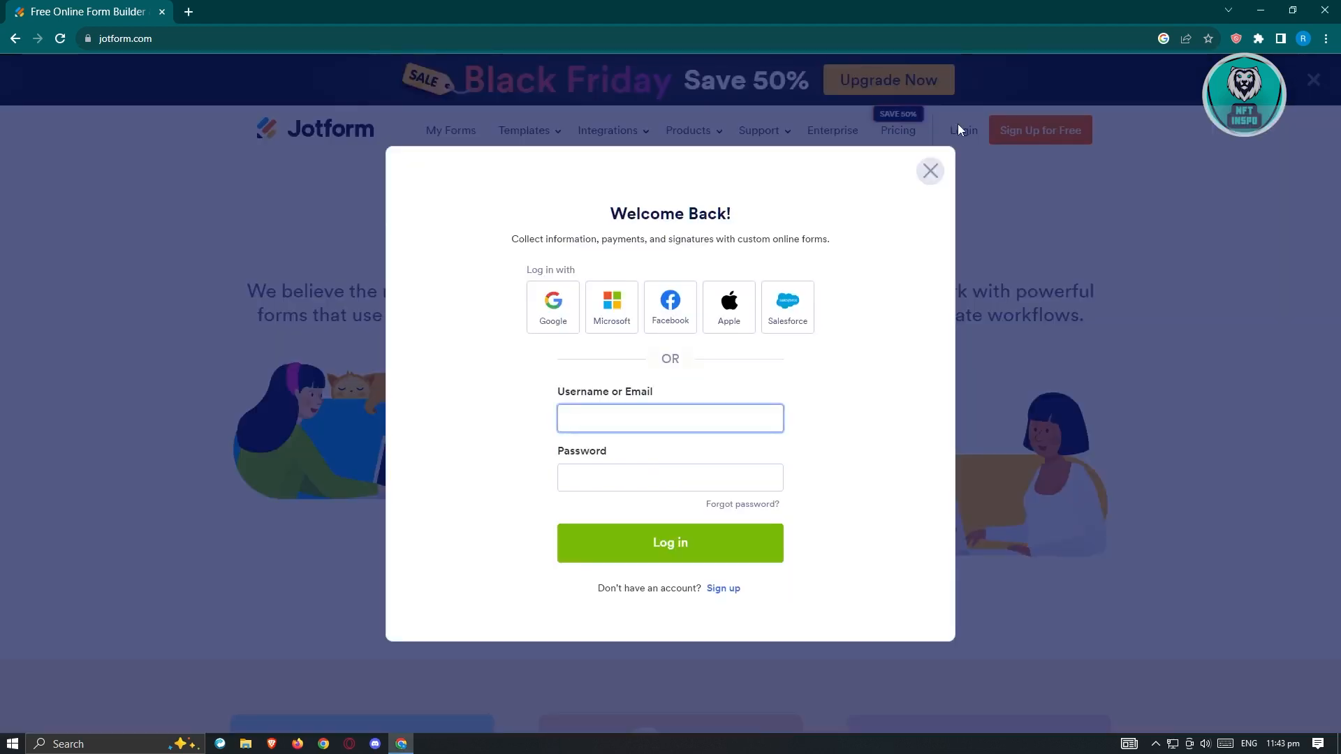
left_click(566, 311)
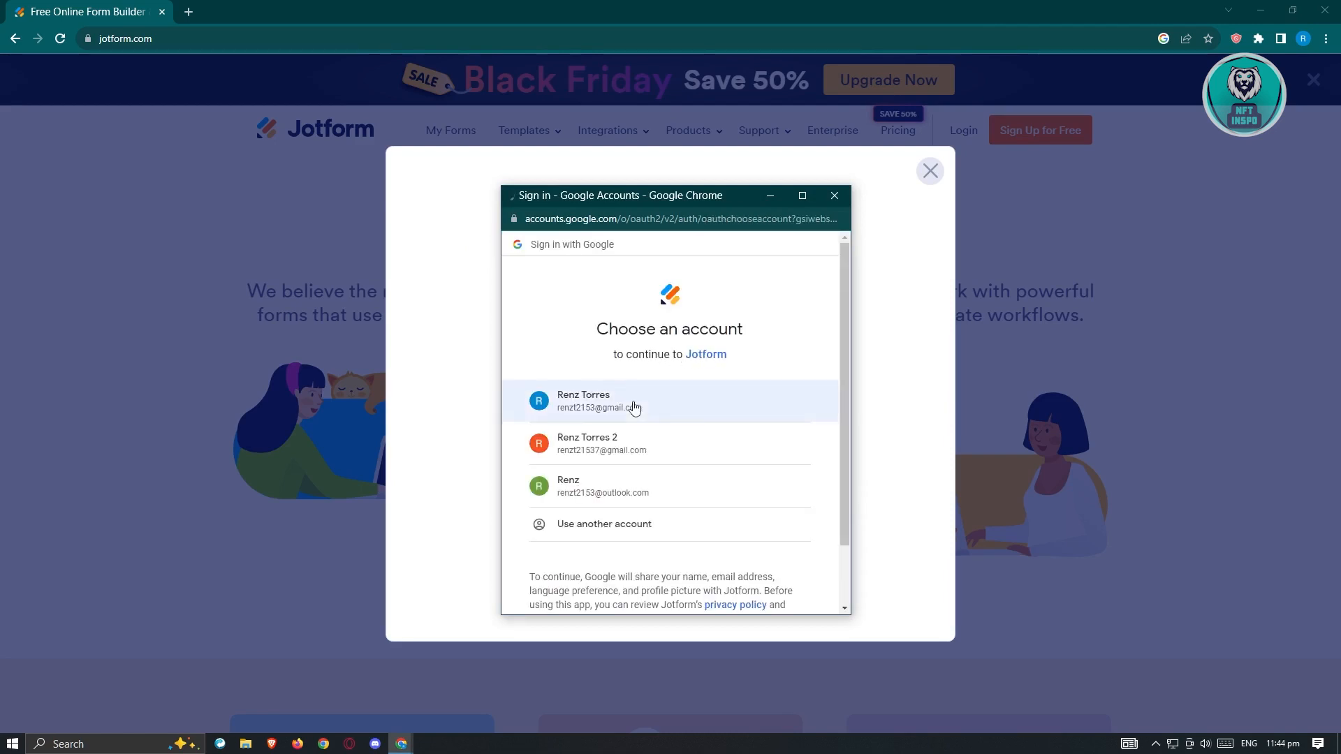
left_click(730, 451)
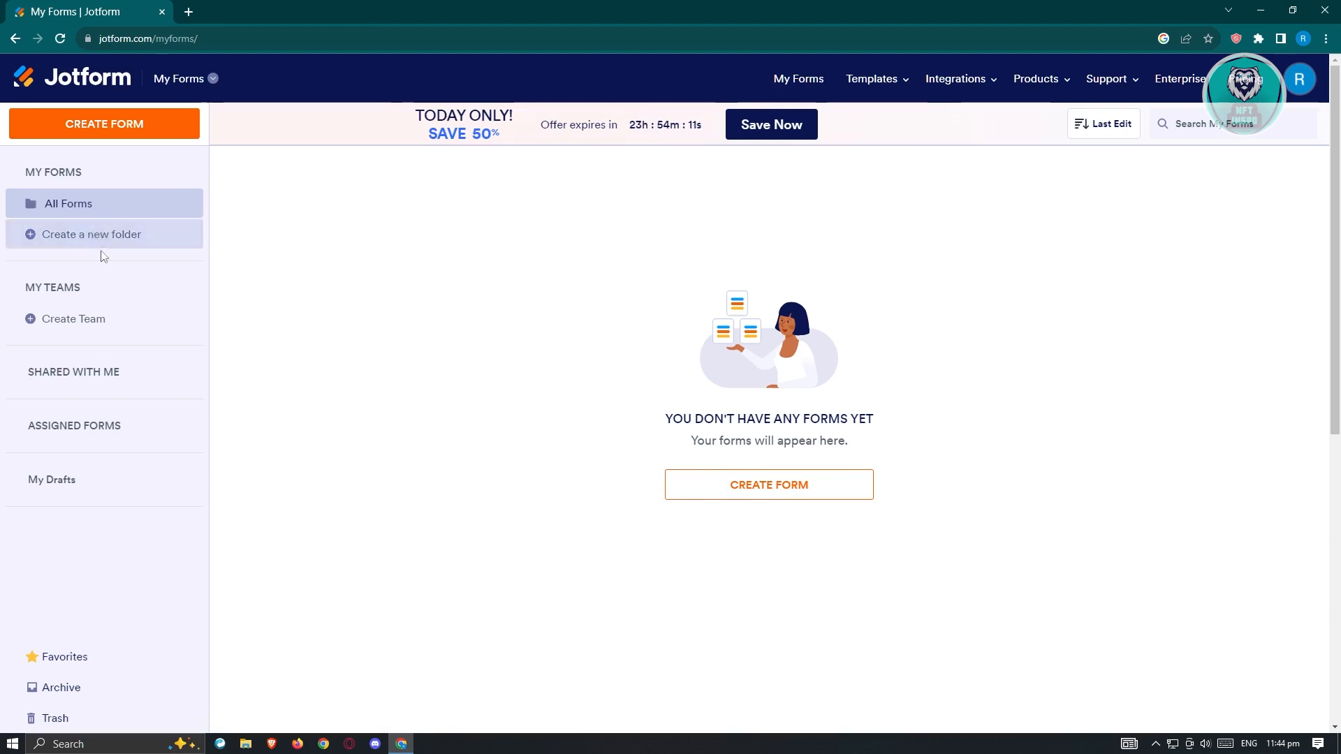
Step: Create a new forms folder named BUSINESS and open it
left_click(36, 237)
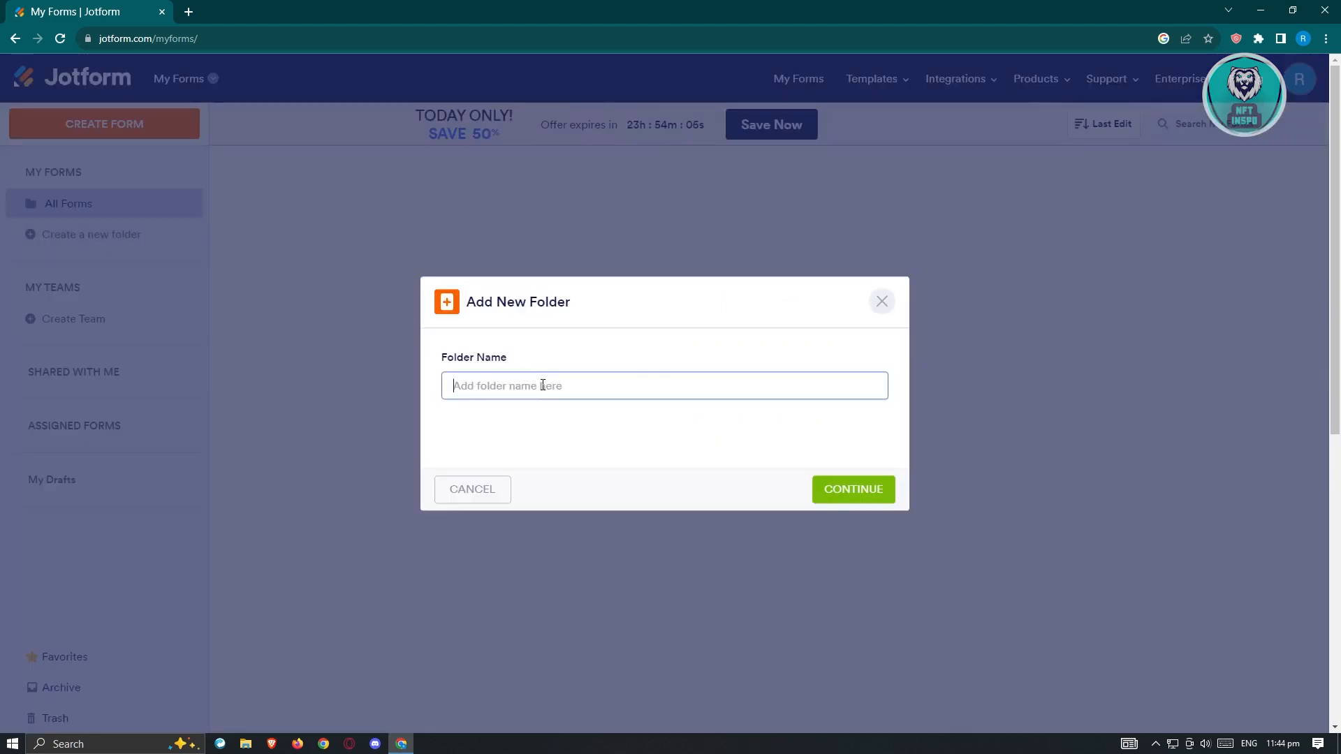
type("BUSINESS")
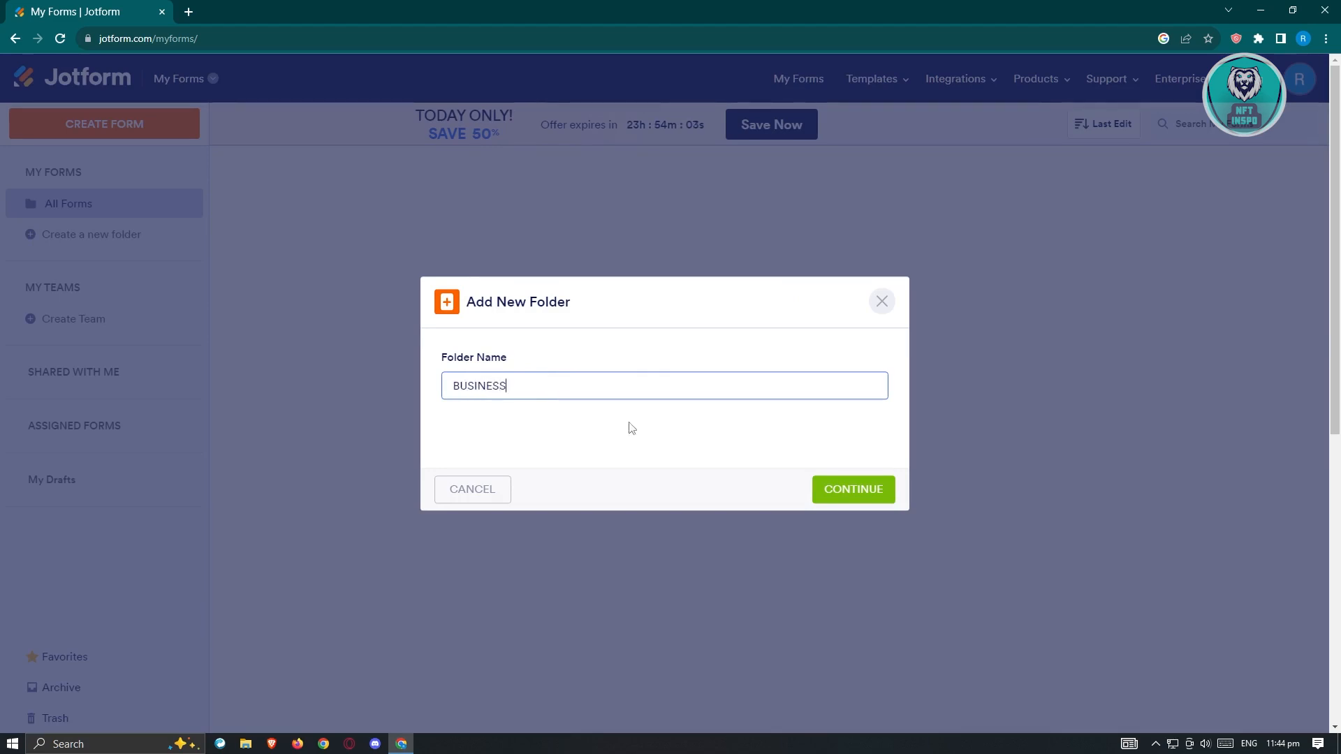
left_click(868, 492)
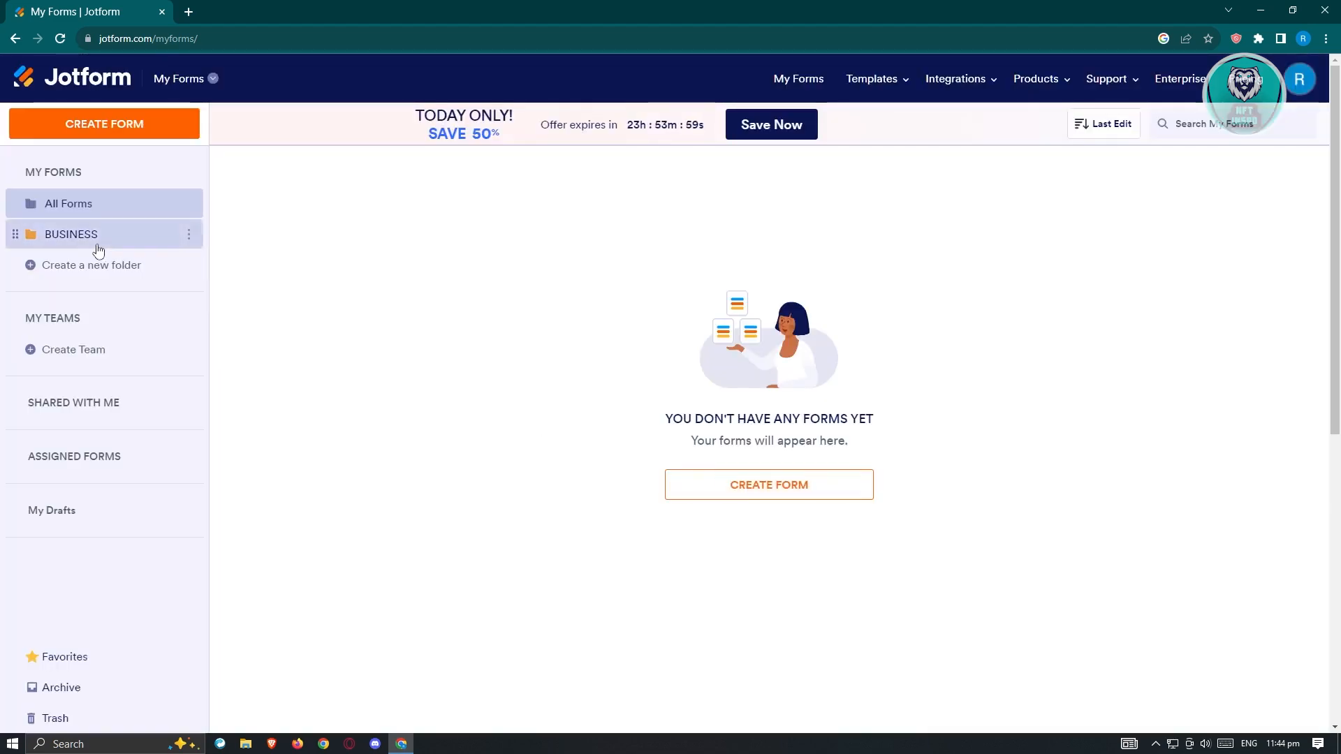
left_click(84, 246)
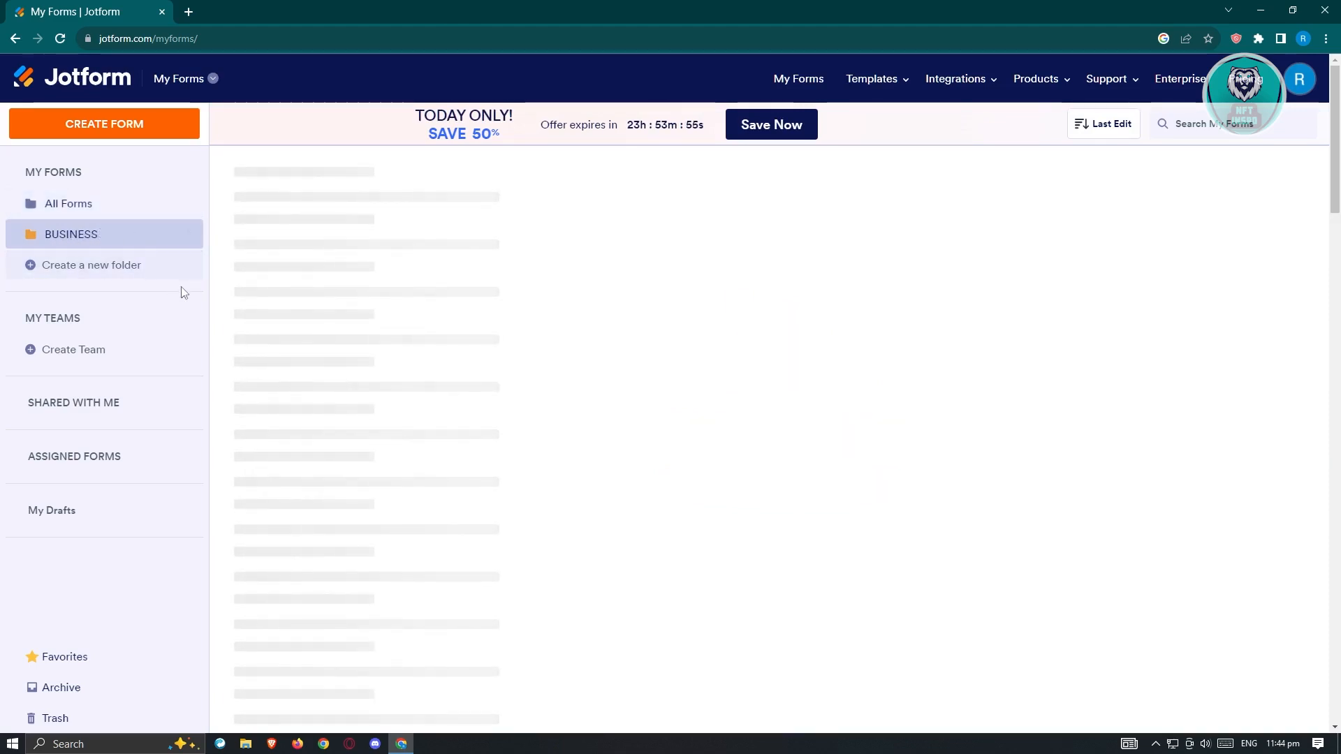
Step: Create a team named TEAM with the default avatar and dismiss the organization questionnaire
left_click(26, 349)
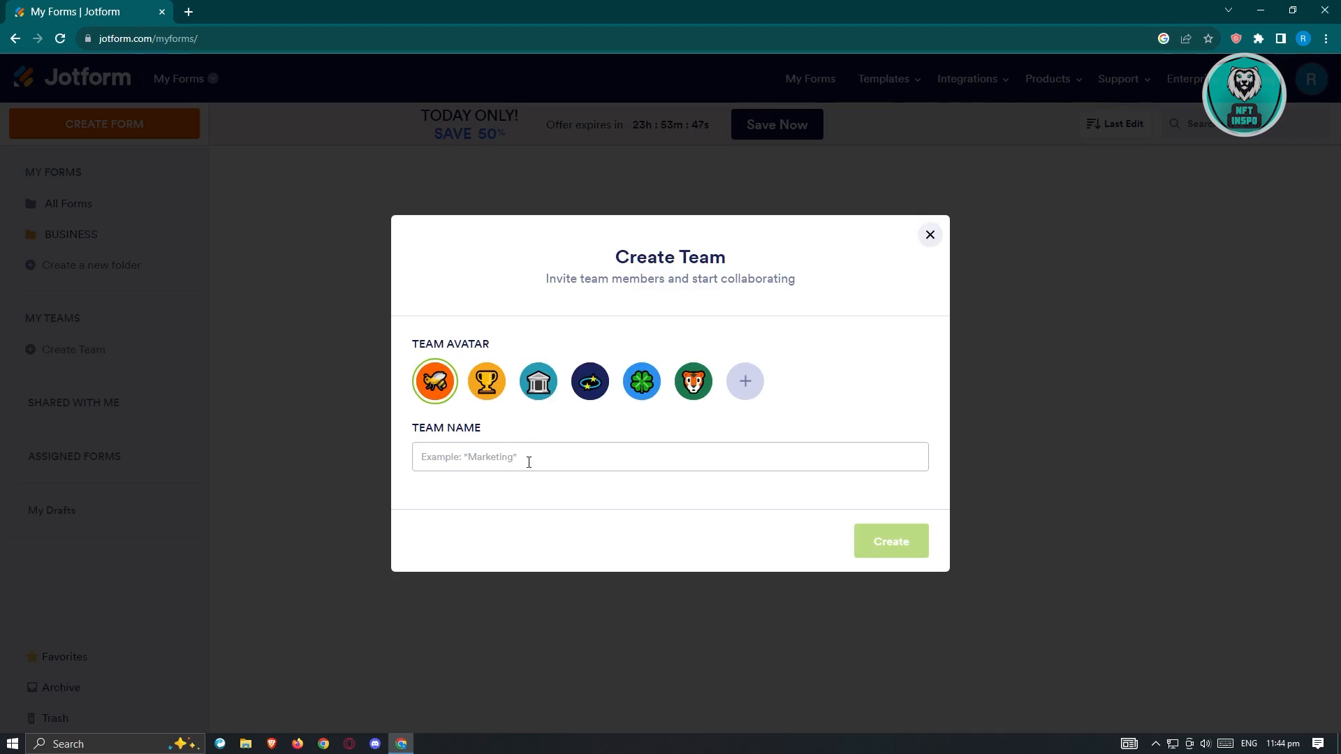
type("TEAM")
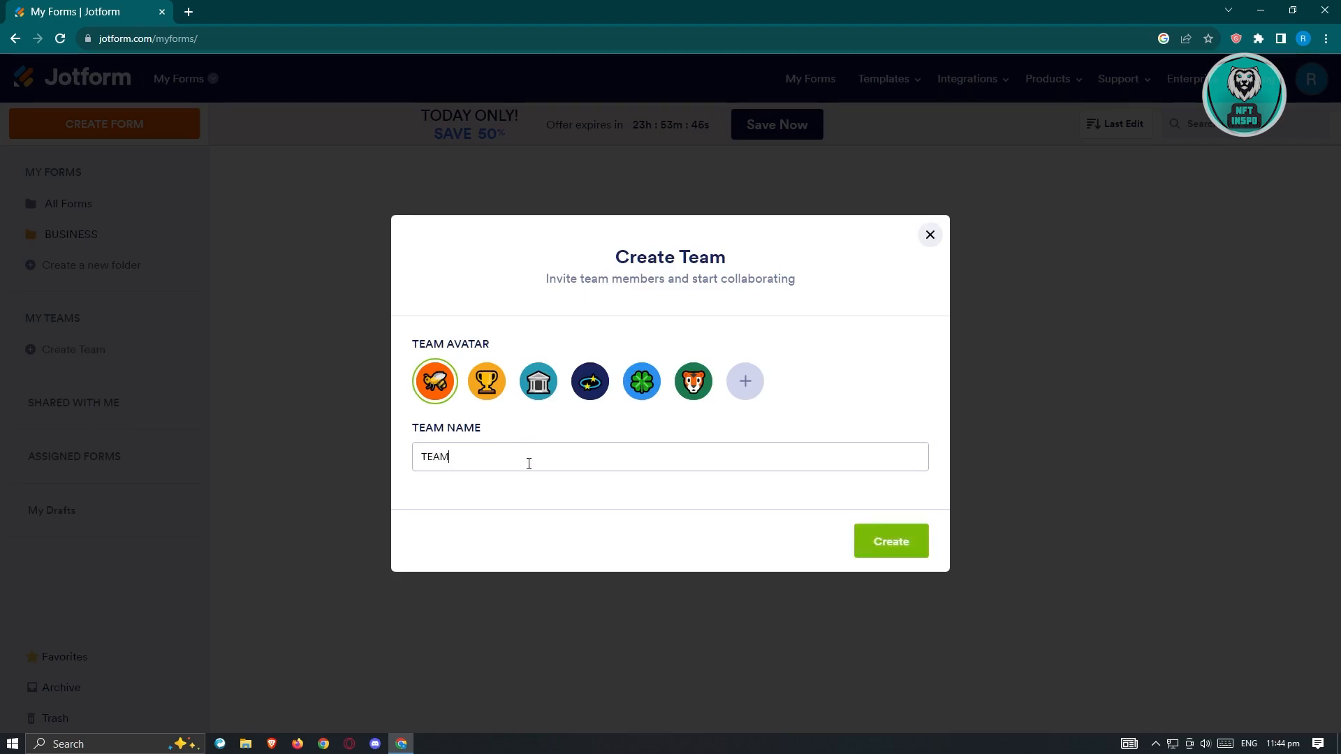
left_click(909, 541)
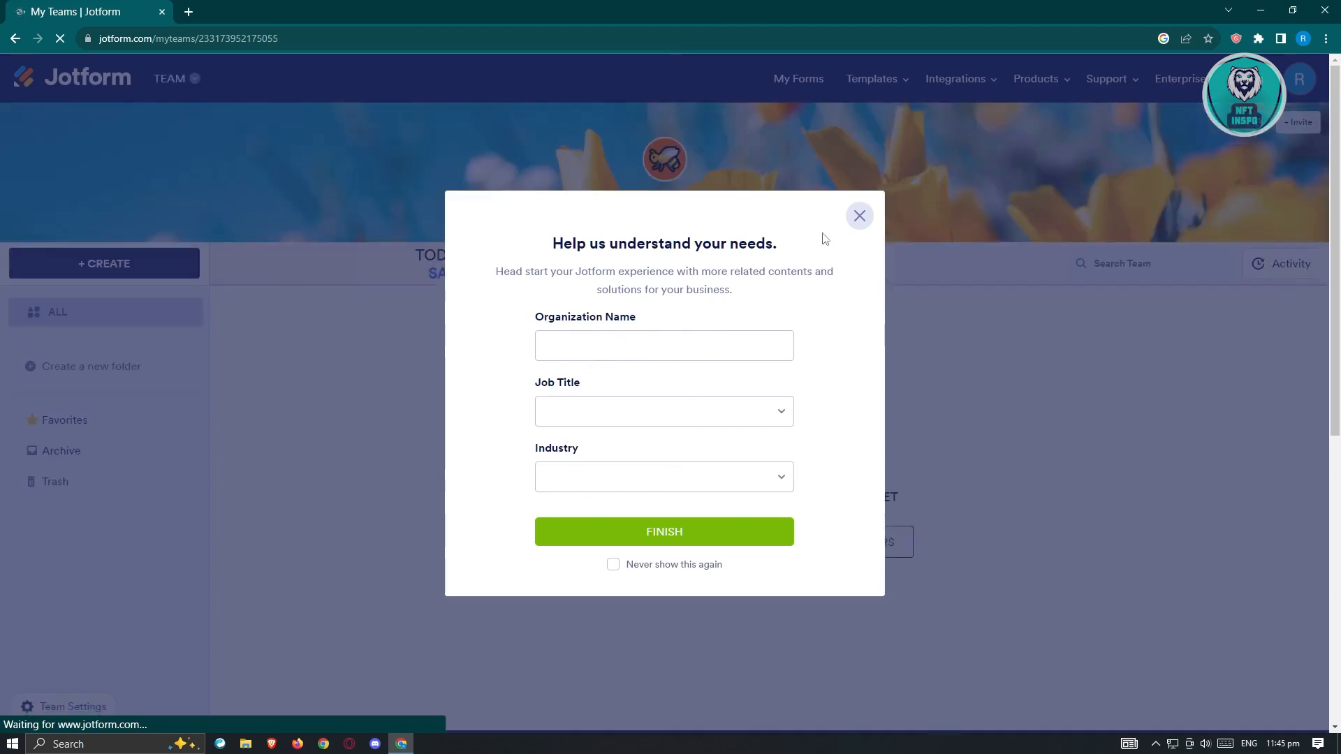
left_click(859, 215)
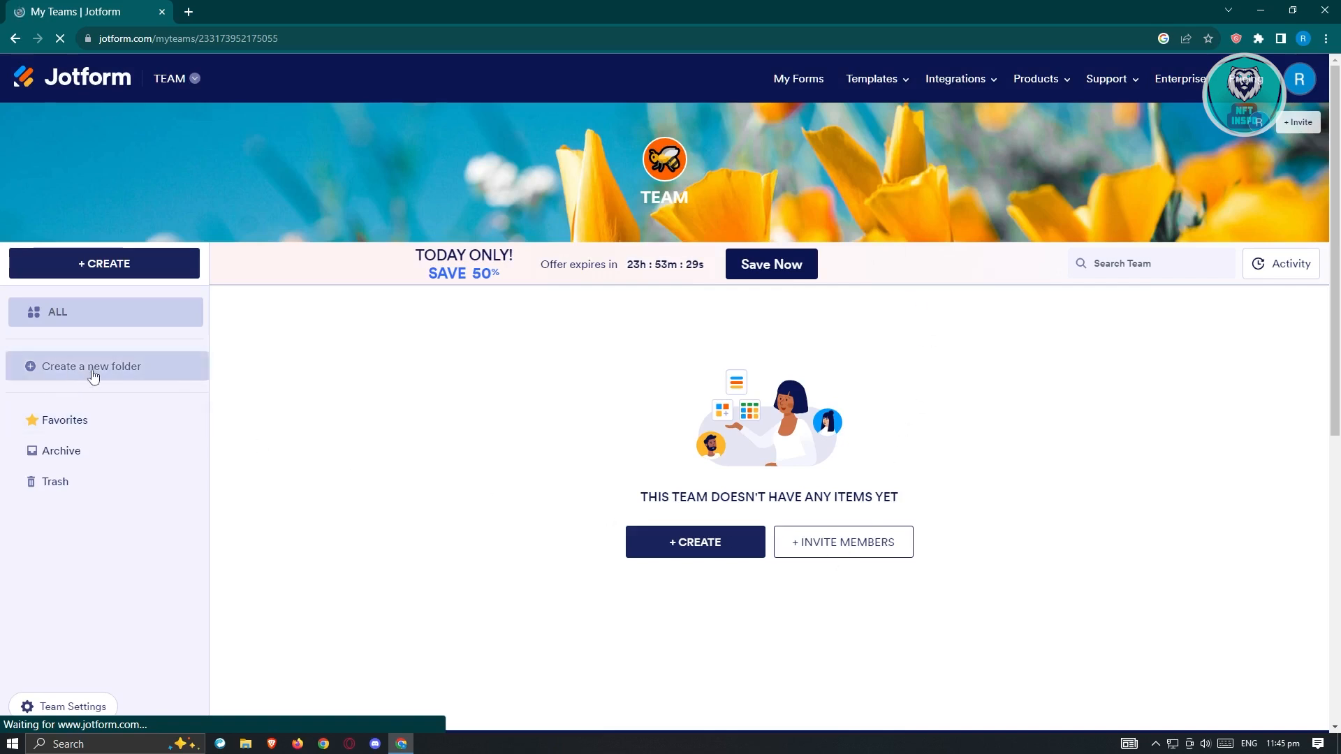
Step: Look at the team's member invitation form without submitting it and return to the All Forms list
left_click(840, 550)
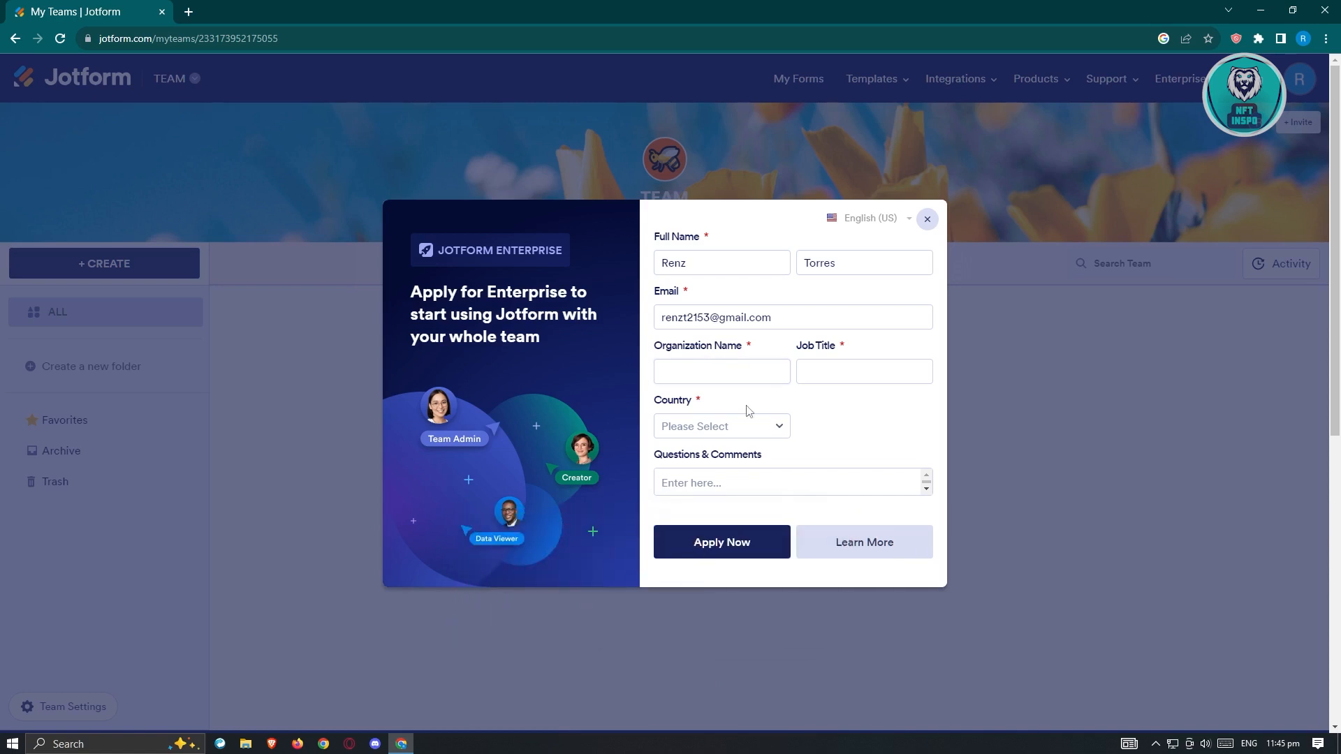
left_click(926, 218)
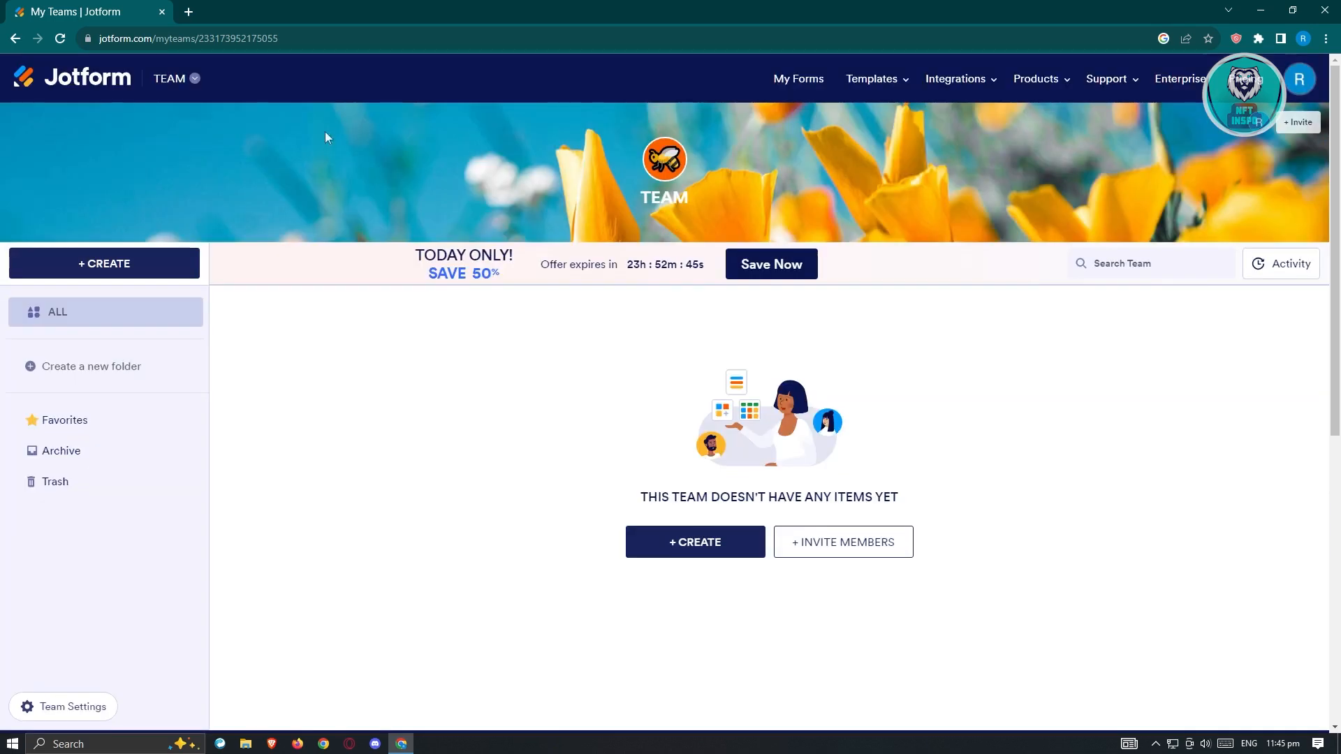
left_click(14, 40)
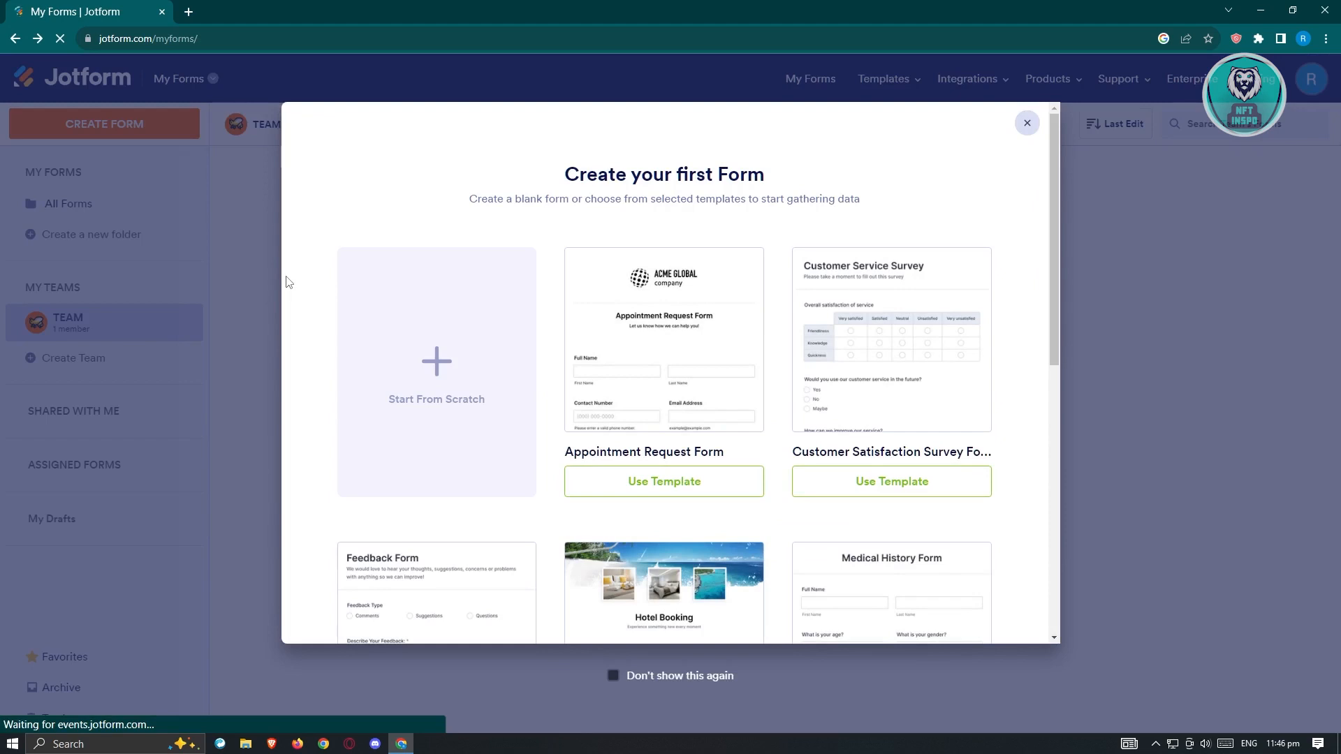
left_click(1027, 123)
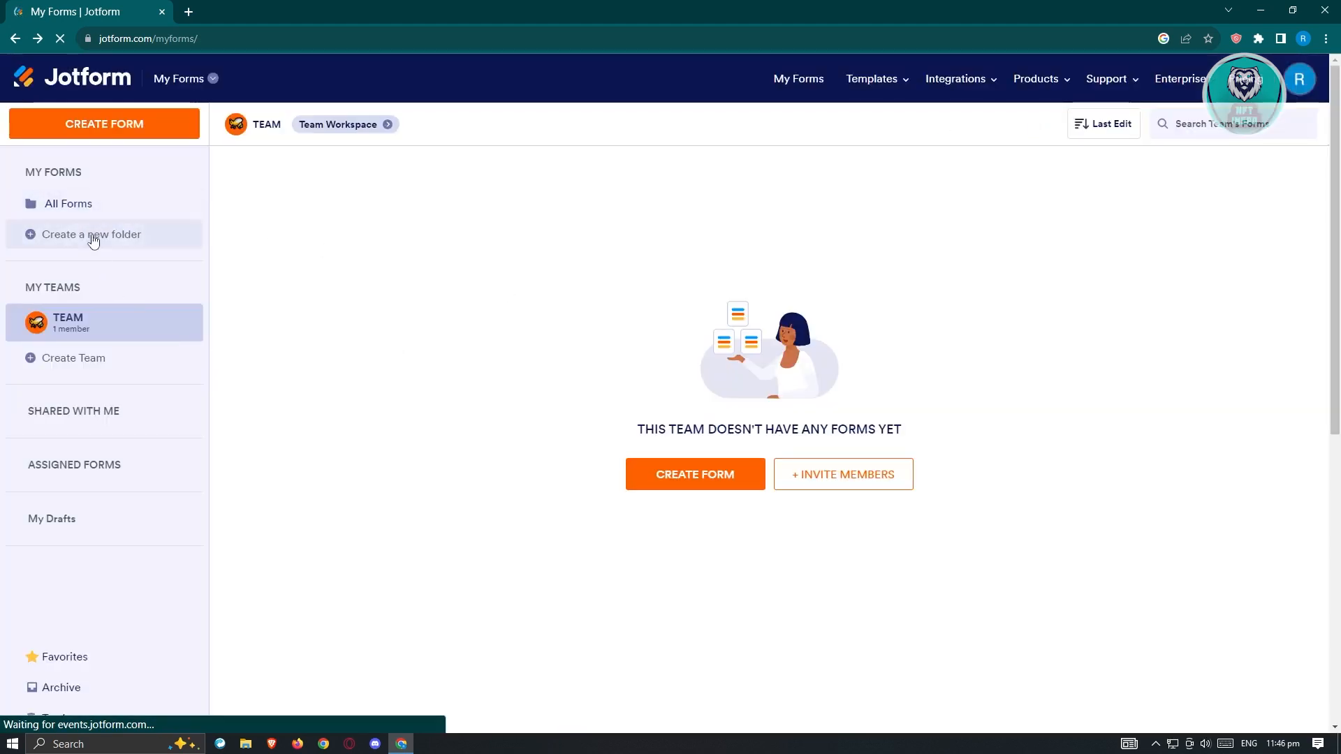
left_click(78, 208)
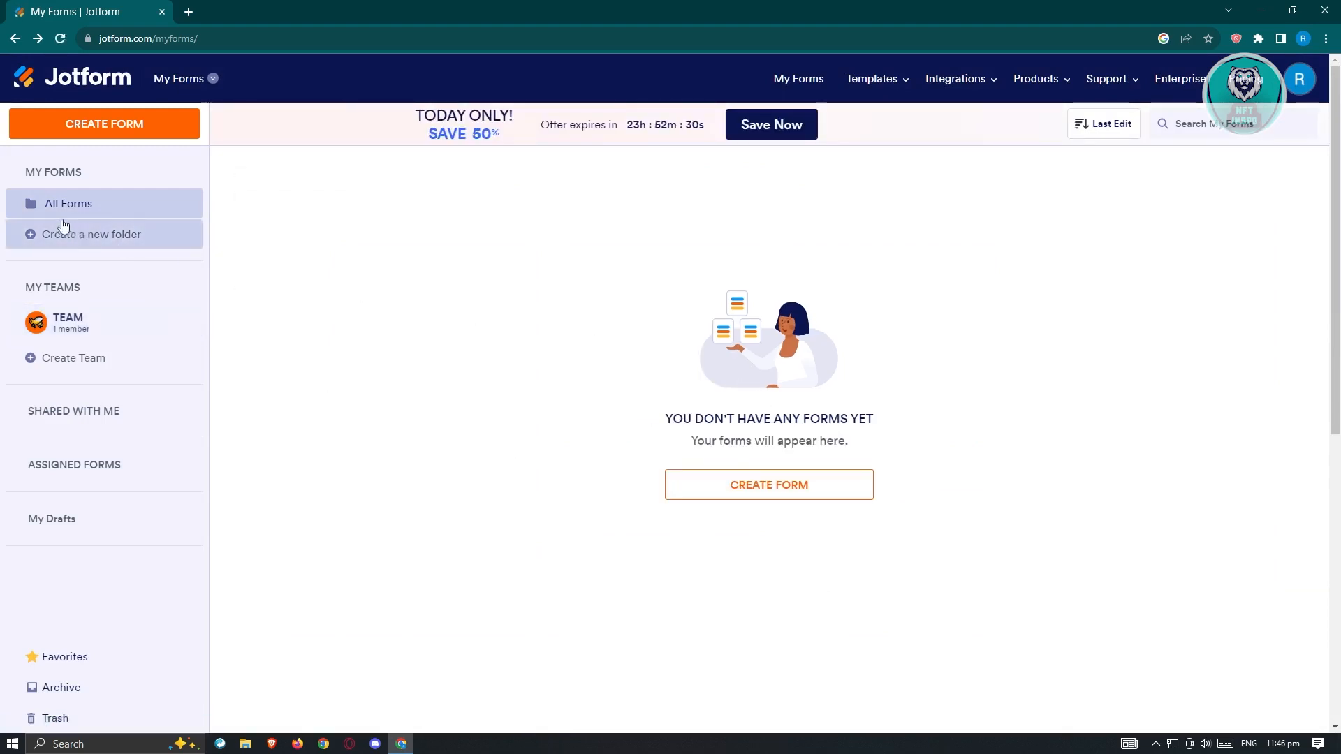
Step: Start a new form from a template and look through the template categories by type, industry and profession
left_click(806, 488)
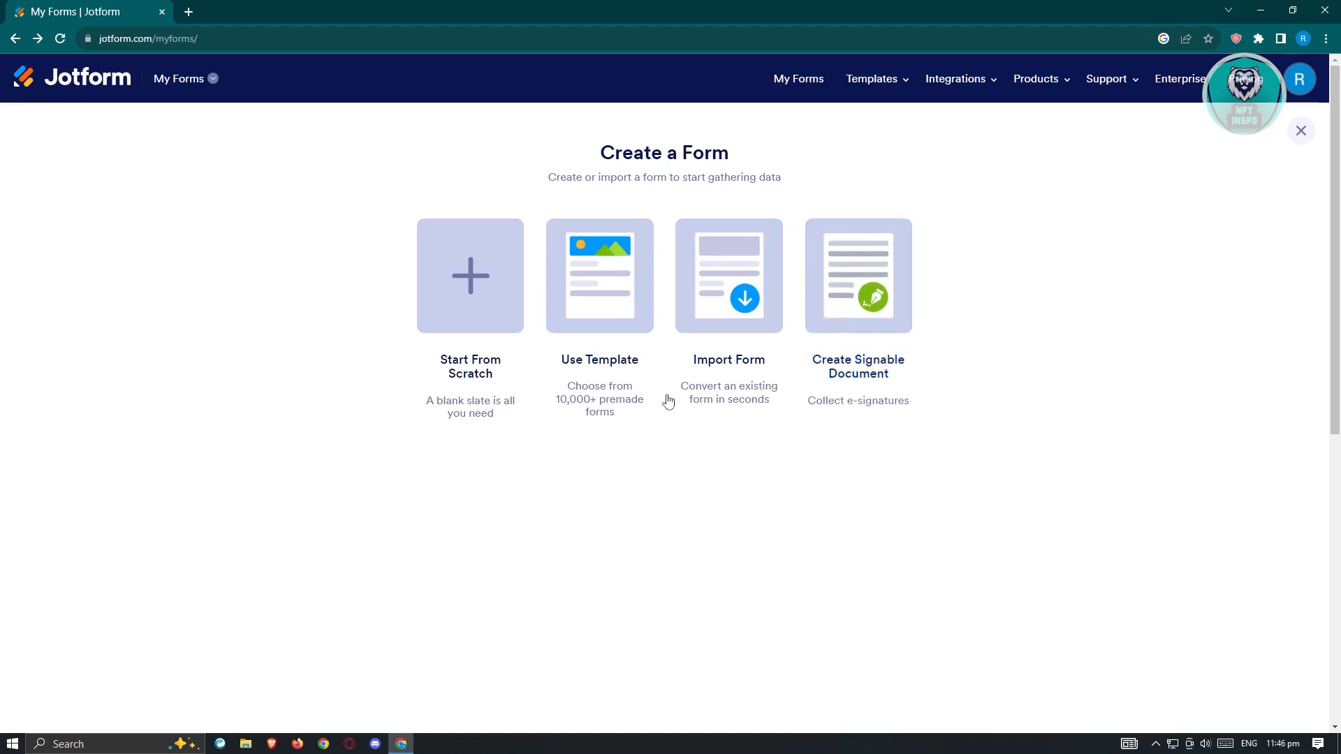
left_click(615, 277)
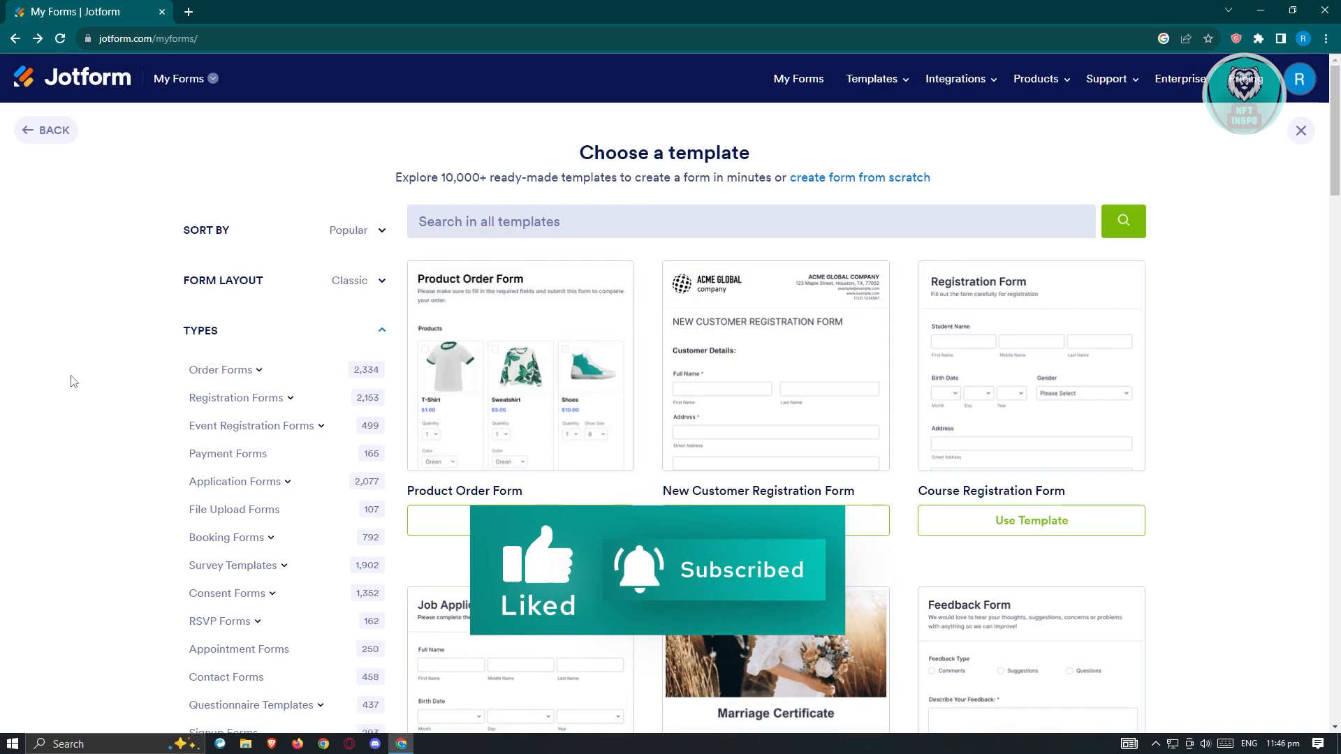
scroll(177, 387, "down", 3)
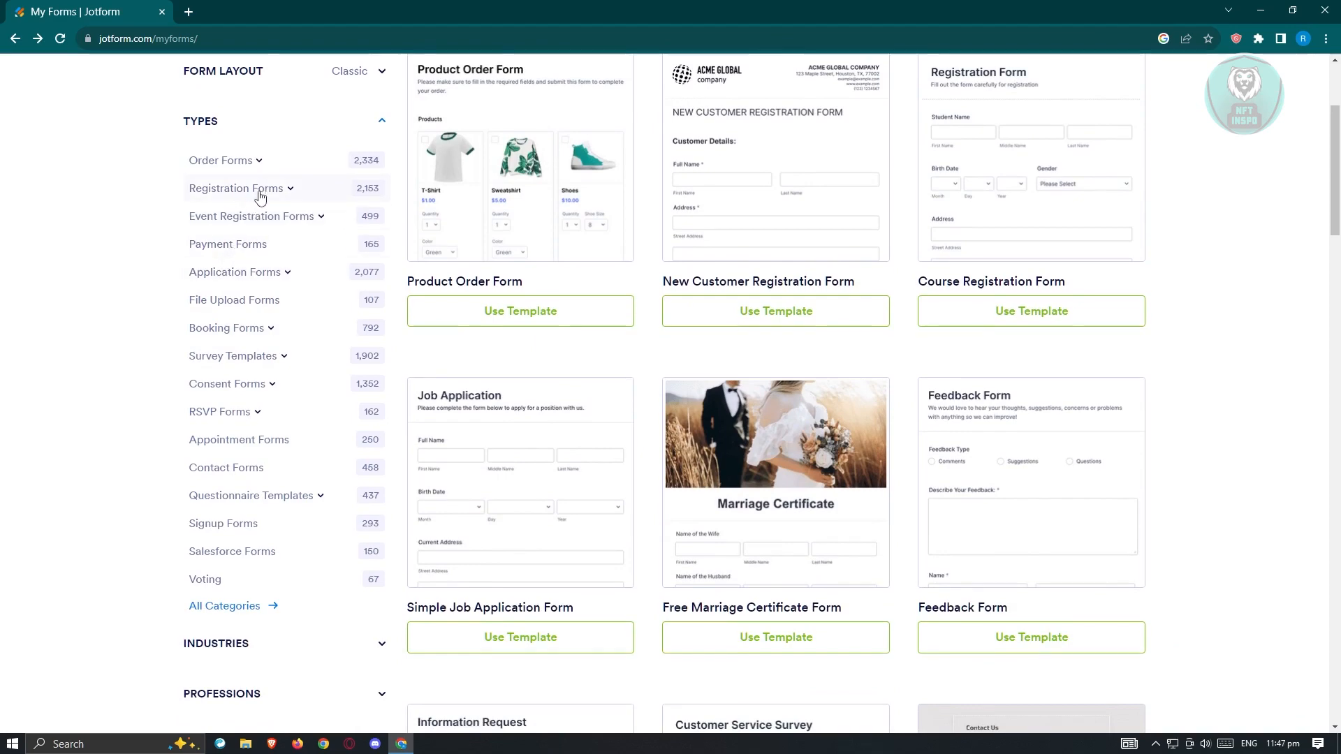
scroll(263, 210, "down", 3)
left_click(381, 434)
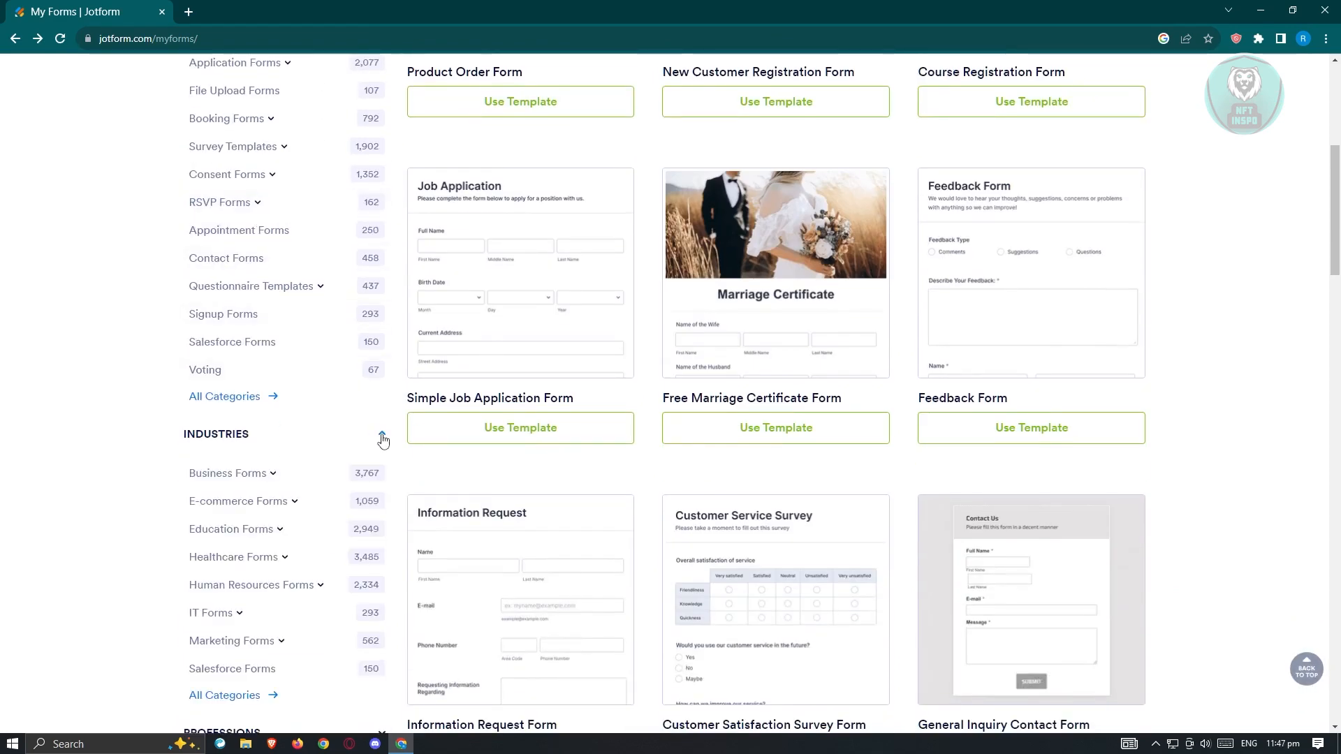
scroll(221, 520, "down", 1)
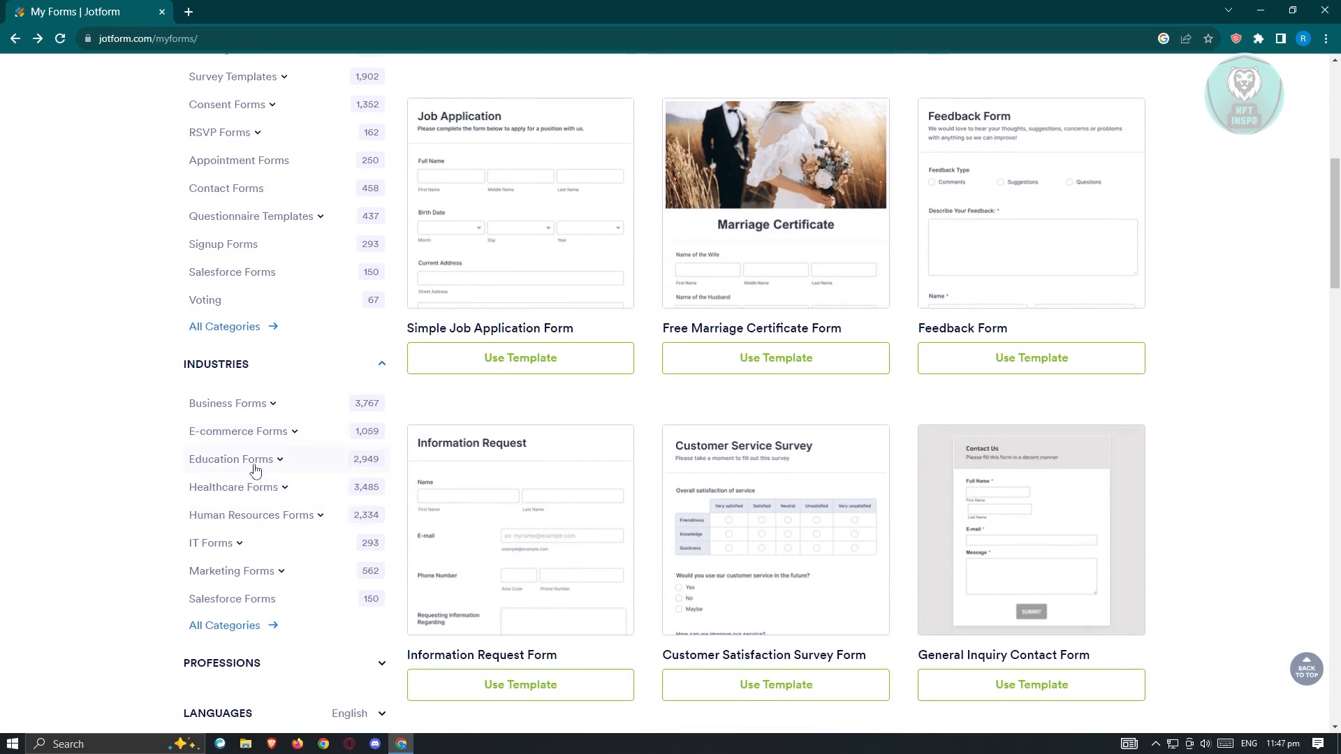
scroll(258, 469, "down", 3)
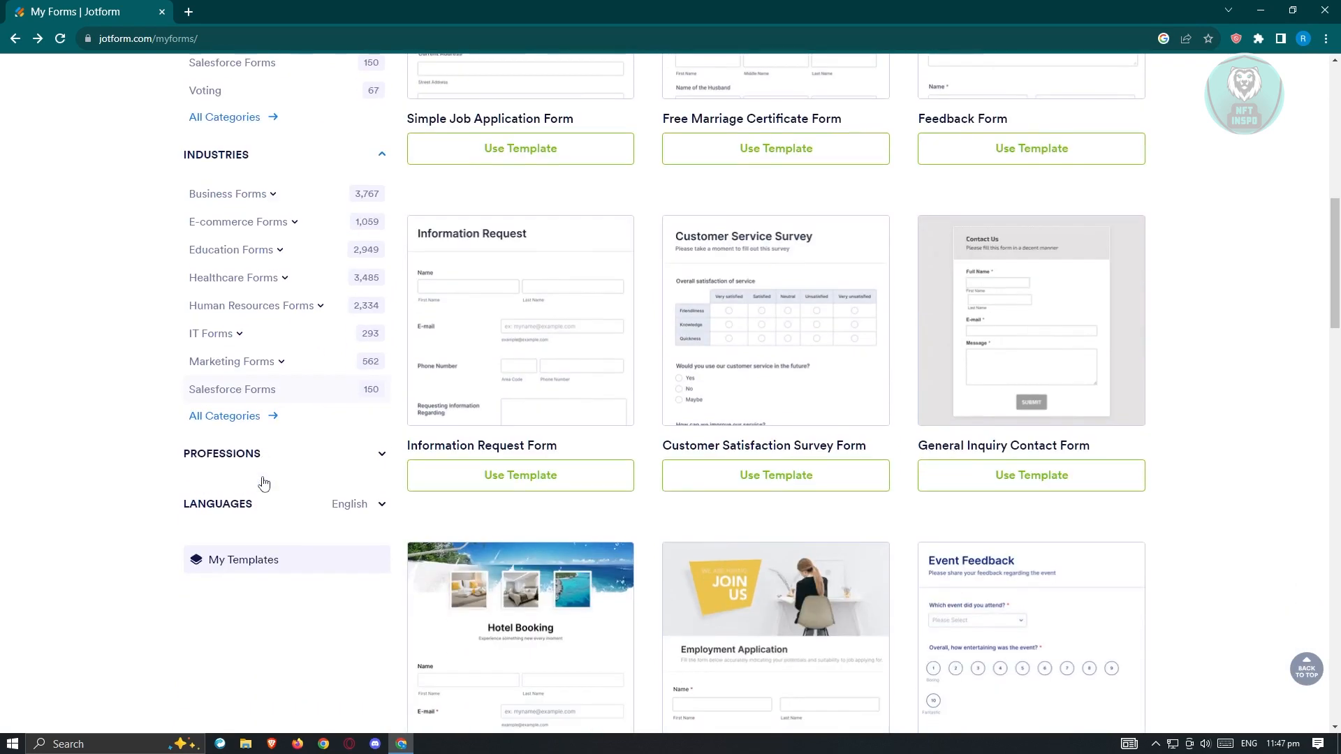
left_click(383, 460)
scroll(261, 507, "up", 5)
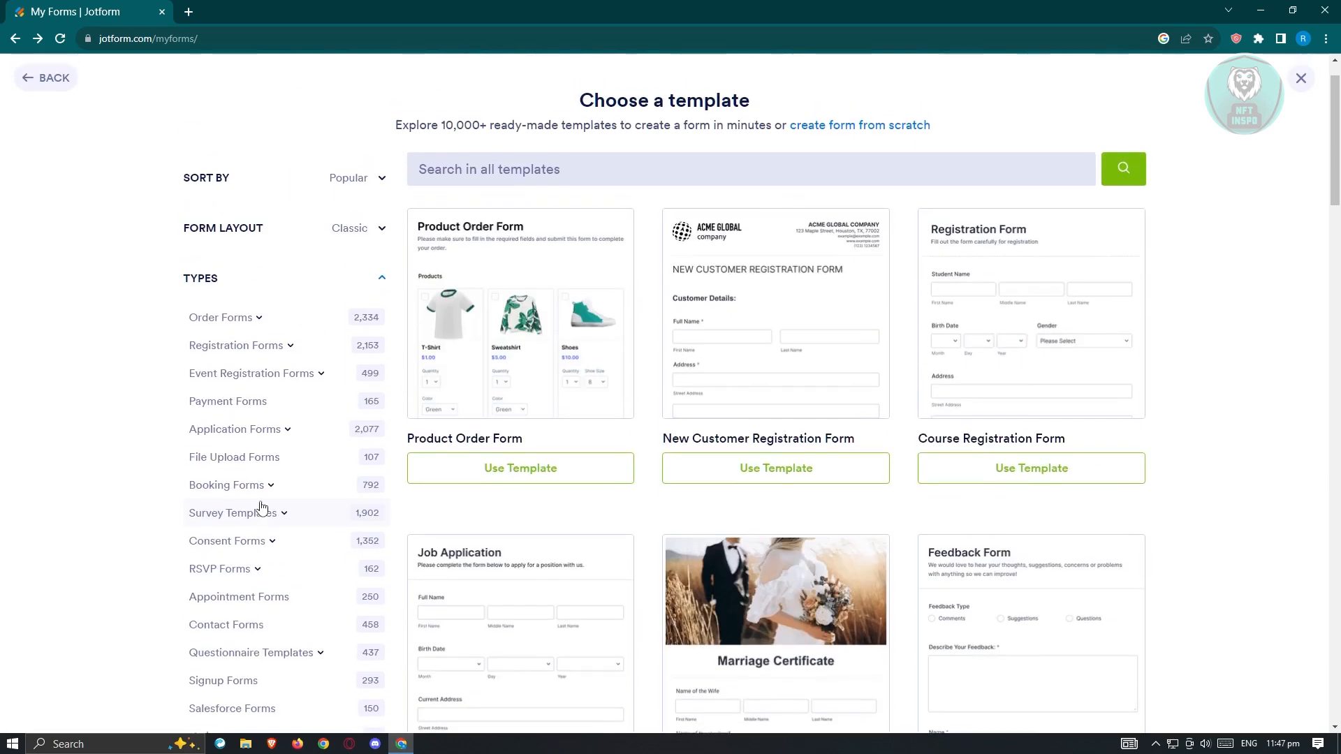
scroll(261, 509, "down", 3)
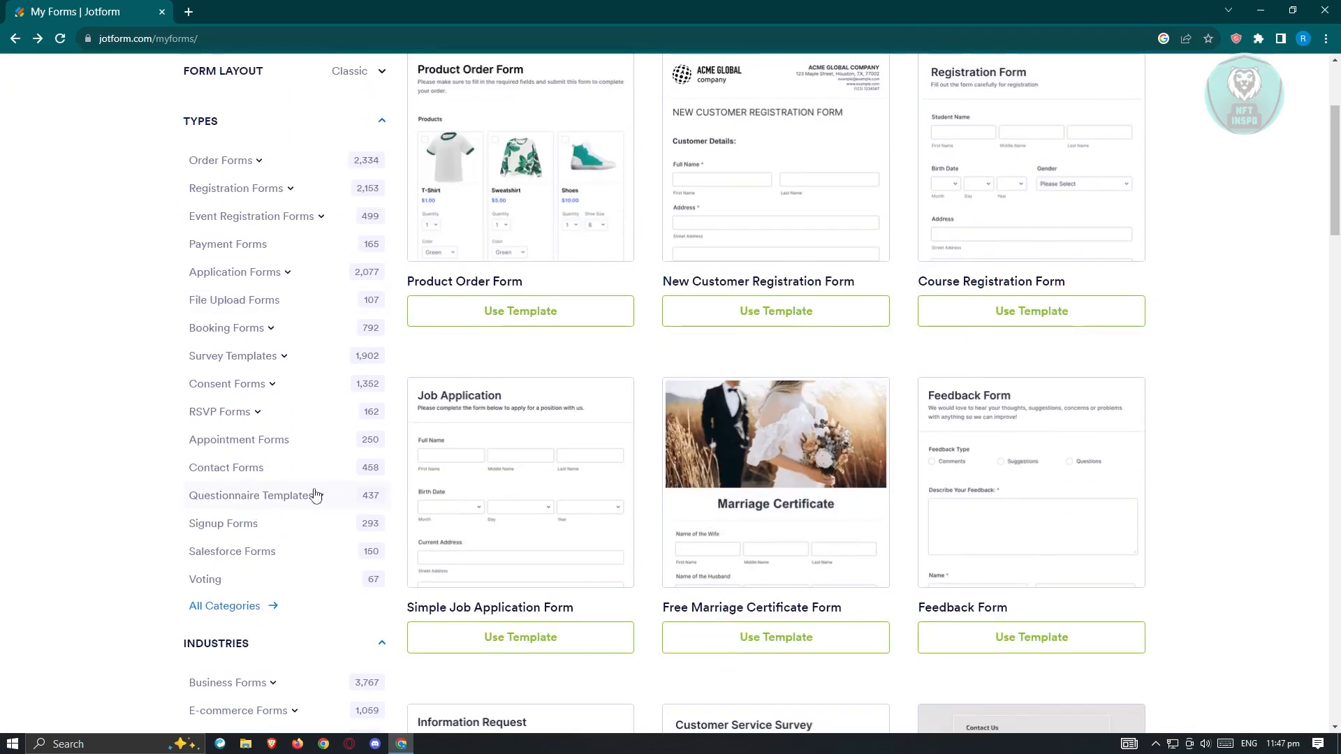
Step: Create the form from the Simple Job Application Form template and look over its fields
left_click(512, 640)
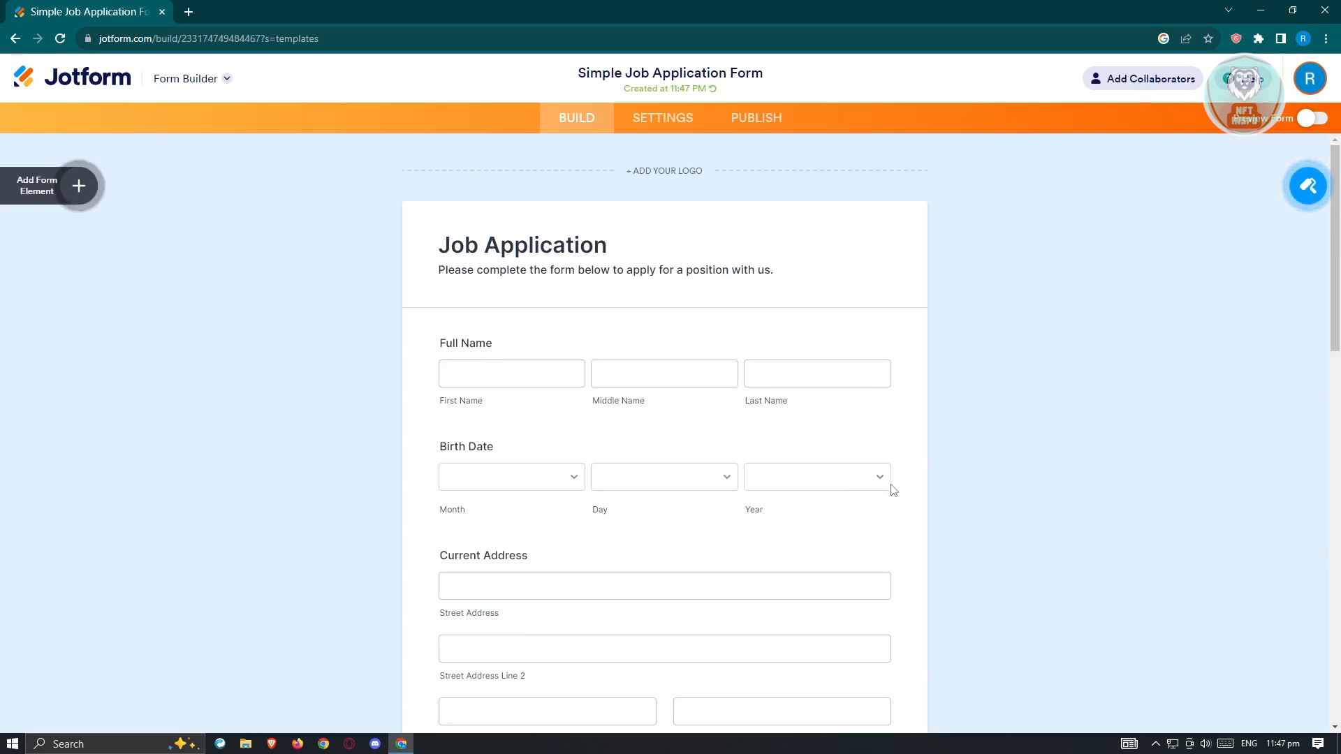
scroll(1013, 487, "down", 3)
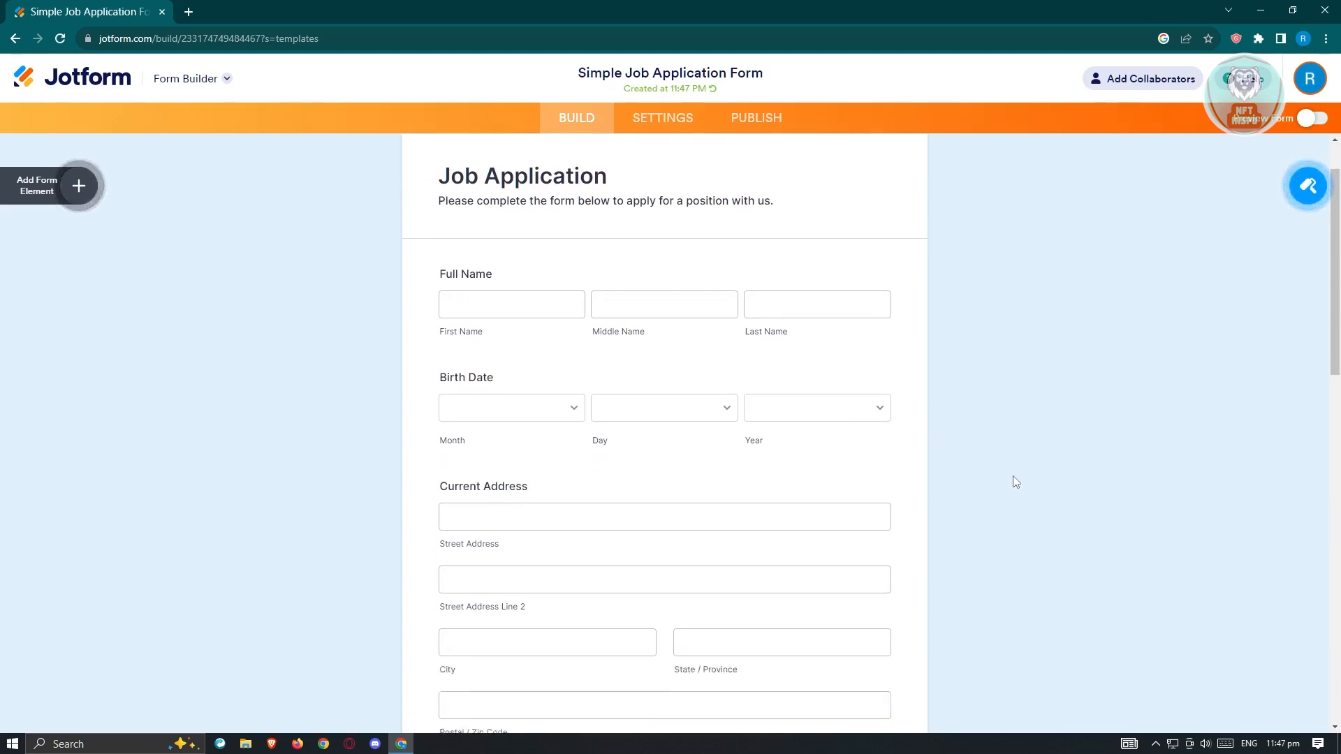
scroll(1014, 482, "up", 3)
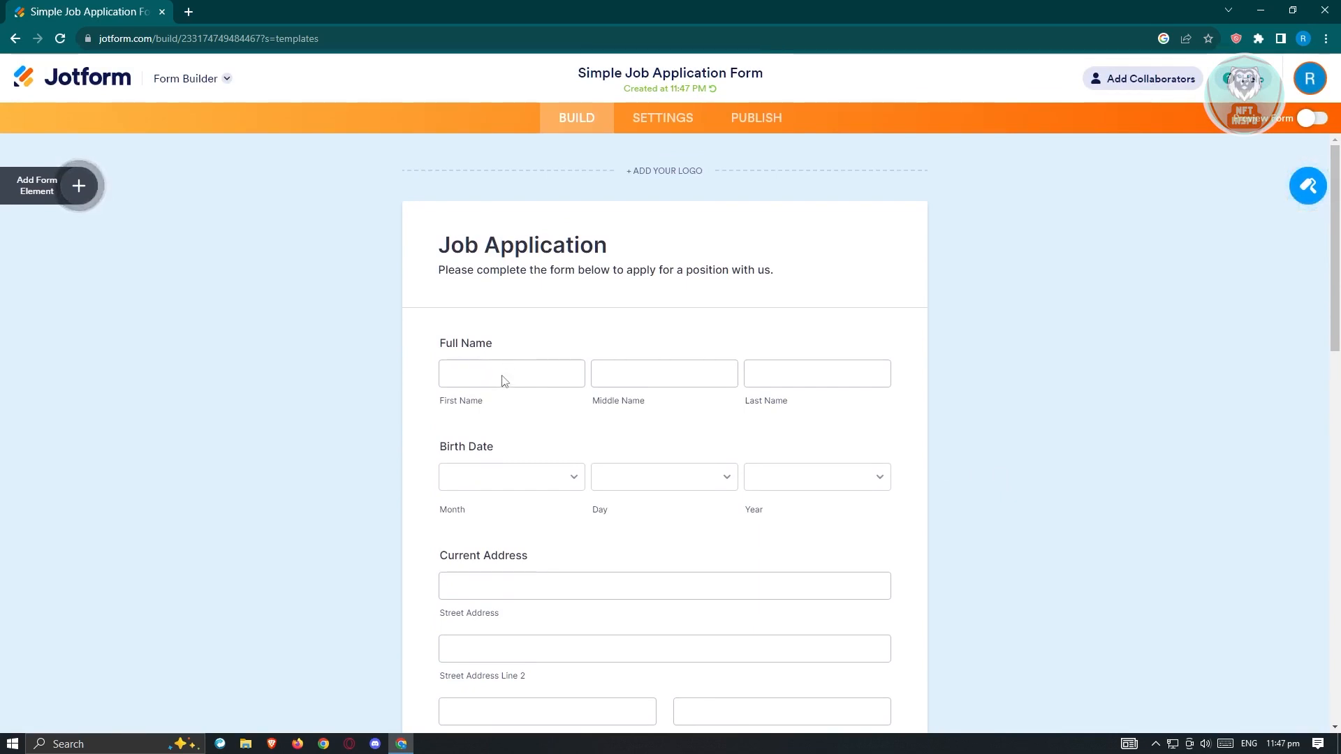
Step: Try moving the Full Name field below the Birth Date field
left_click(503, 378)
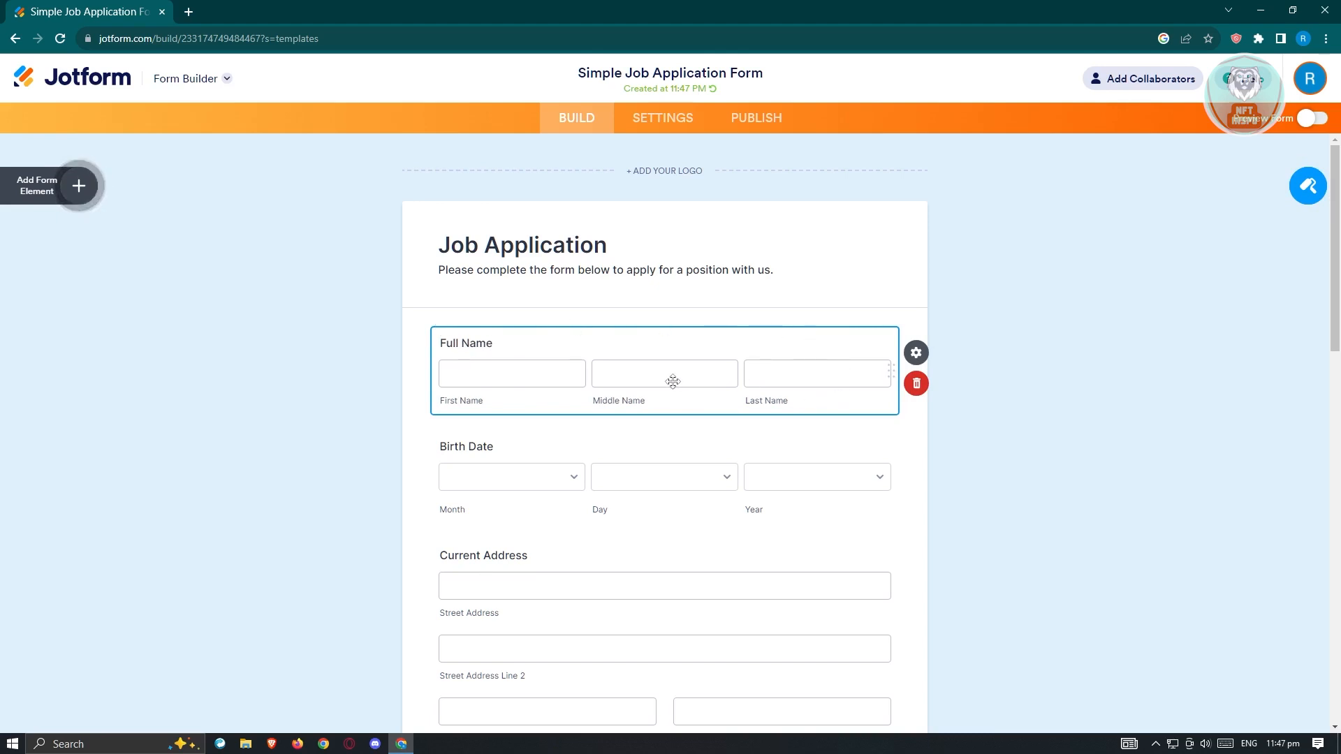
left_click_drag(891, 370, 895, 465)
left_click(892, 370)
left_click(872, 342)
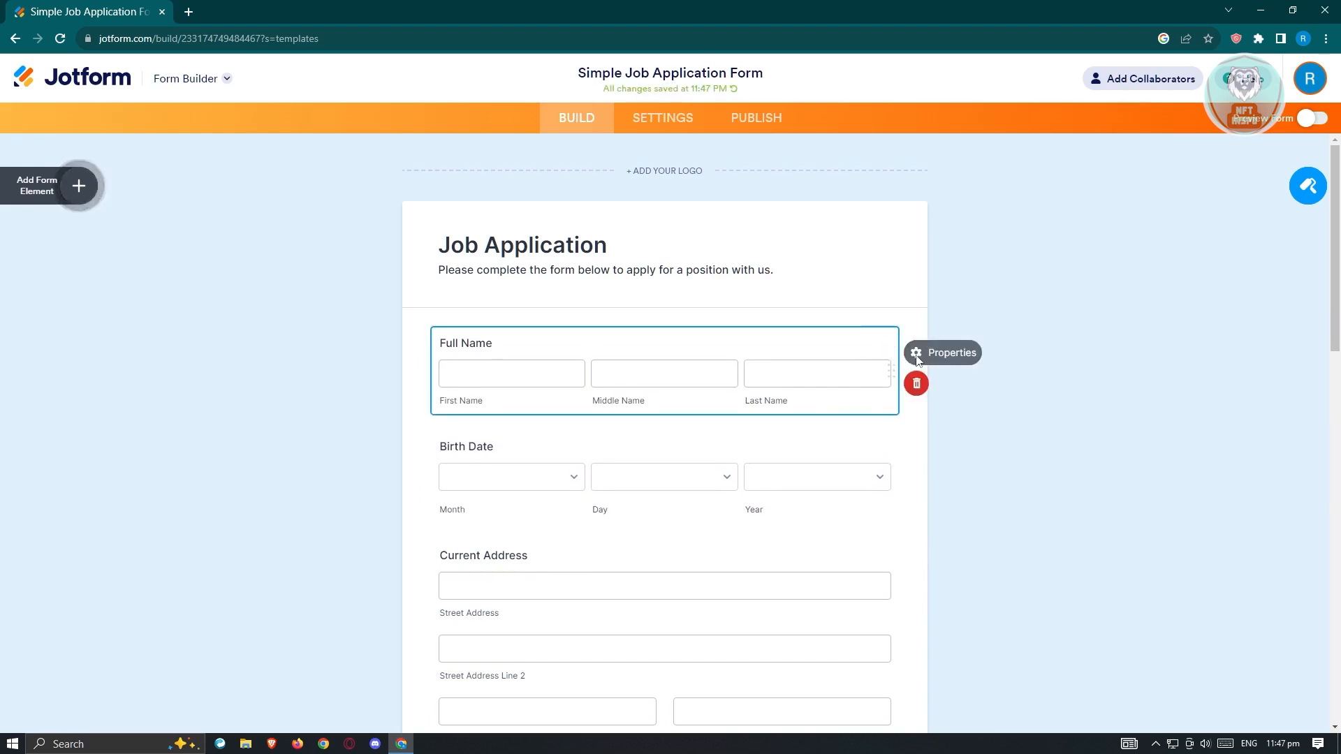
Step: Review the Full Name field's sublabels in its properties and make the field required
left_click(916, 353)
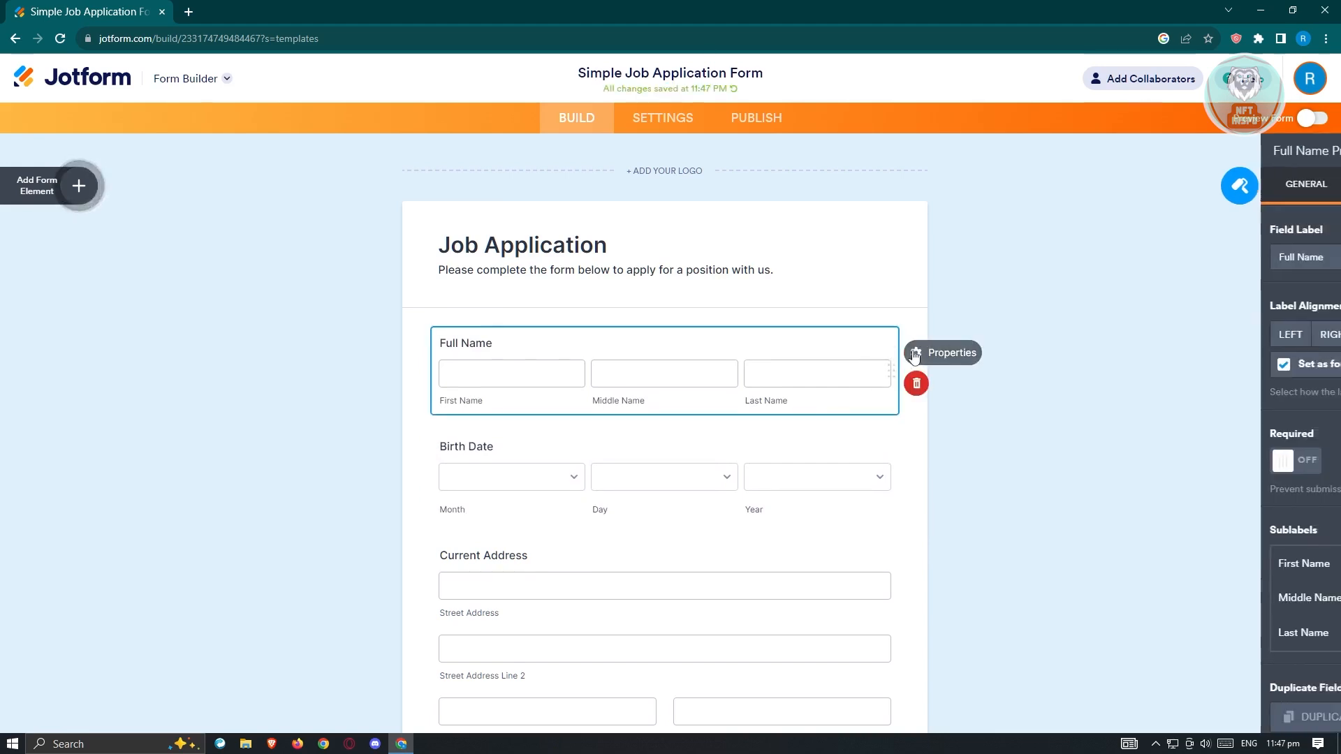
scroll(1208, 421, "down", 1)
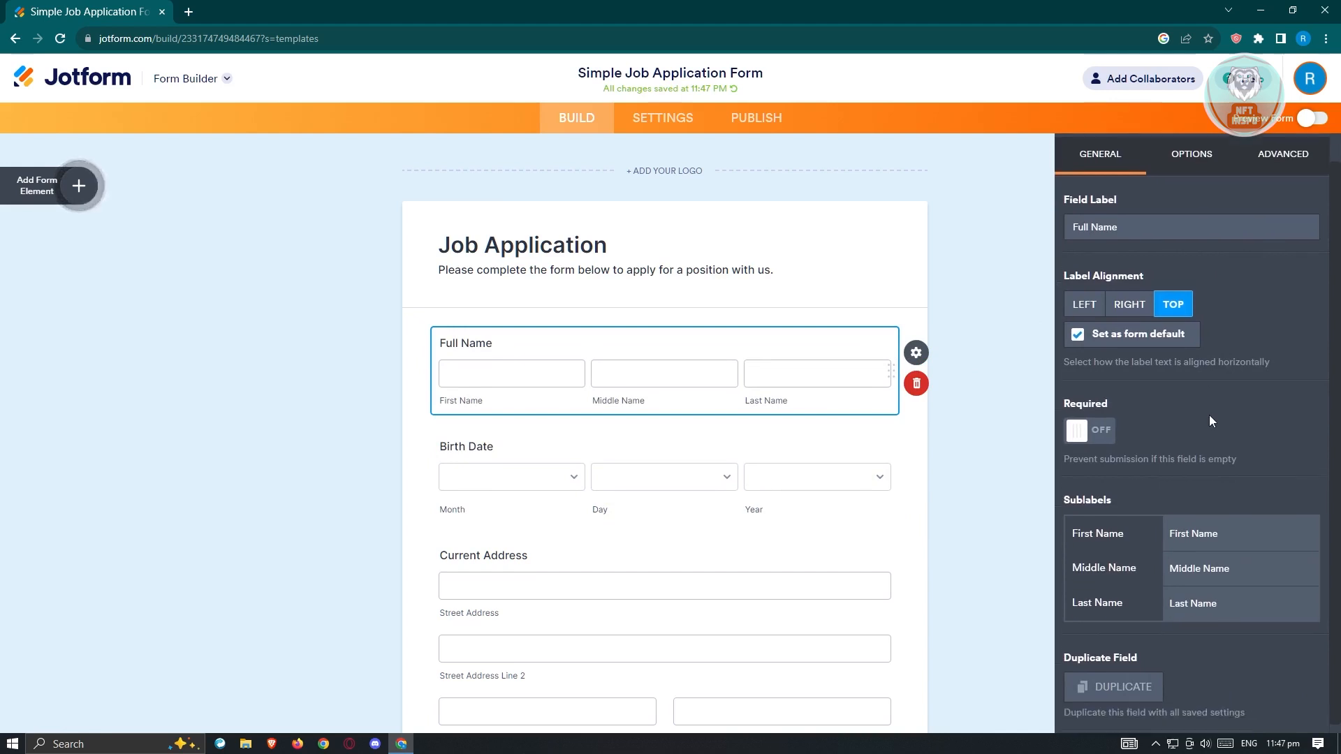
left_click(1201, 525)
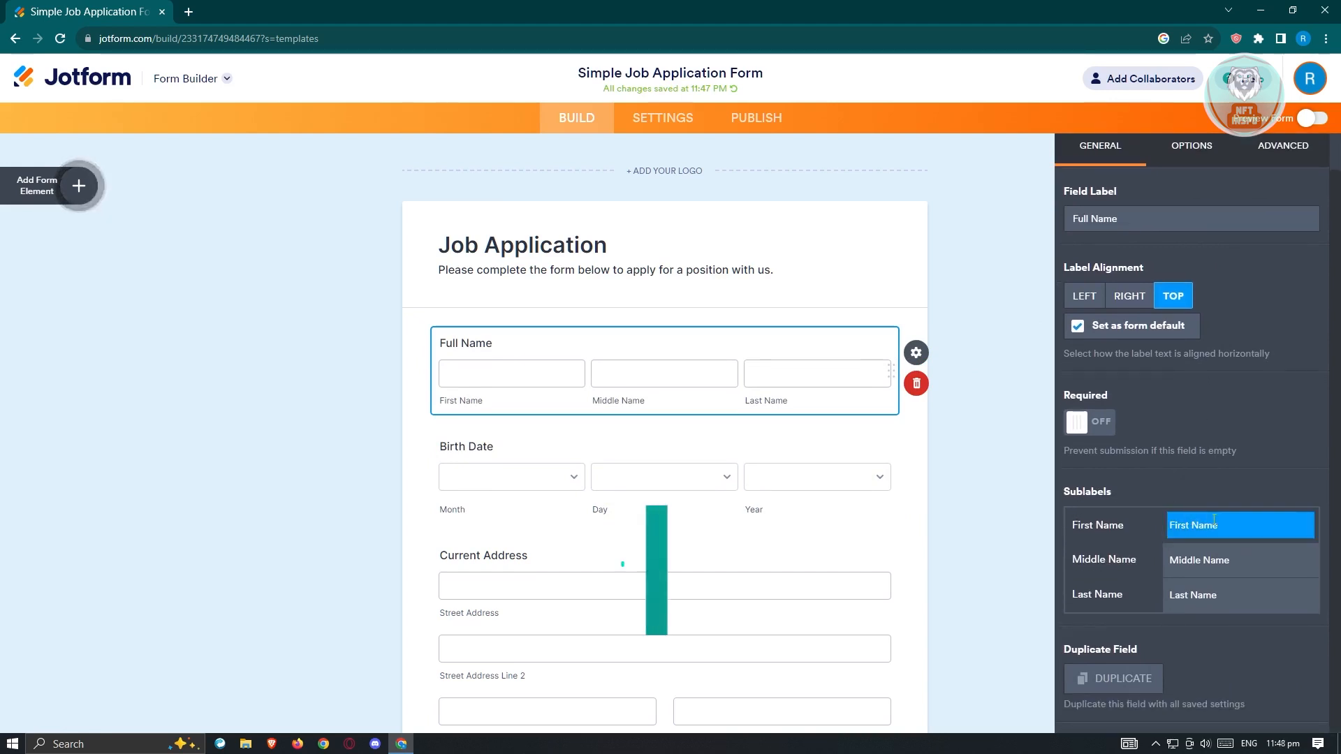
left_click(1223, 556)
left_click(1221, 597)
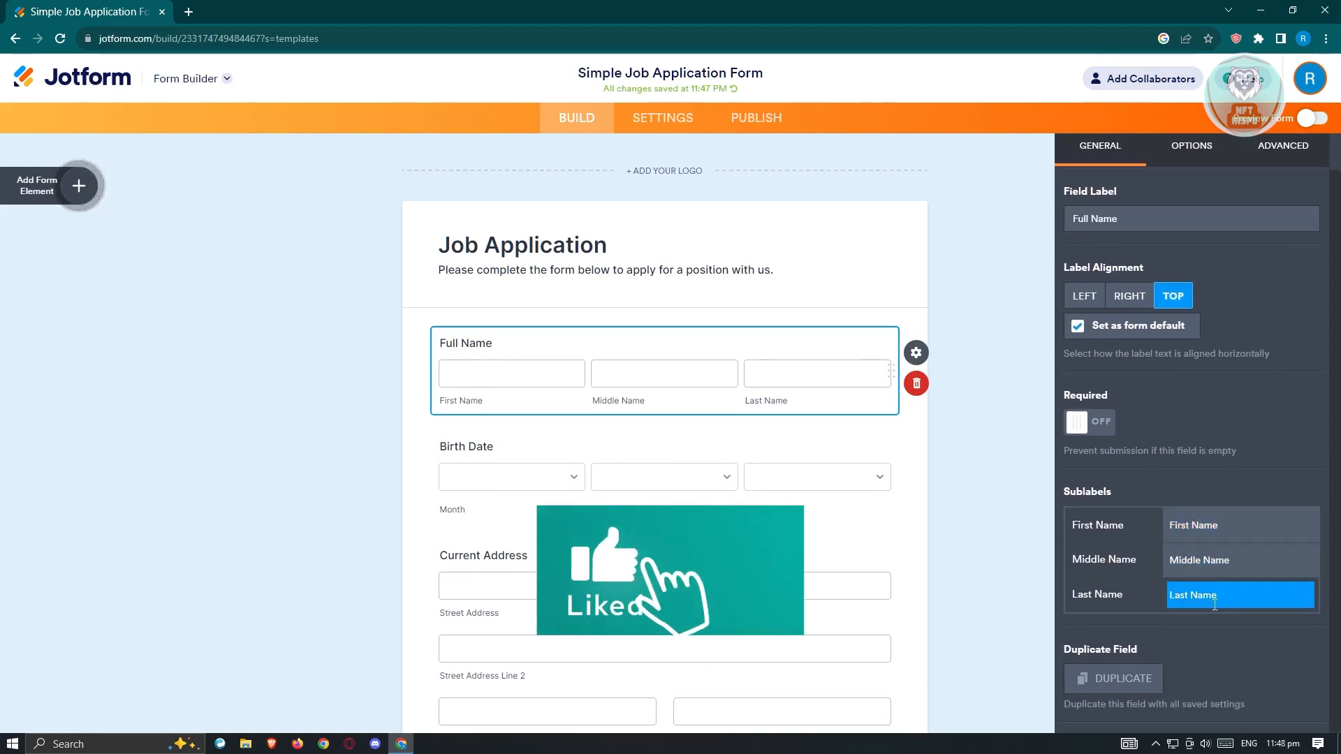
left_click(1152, 469)
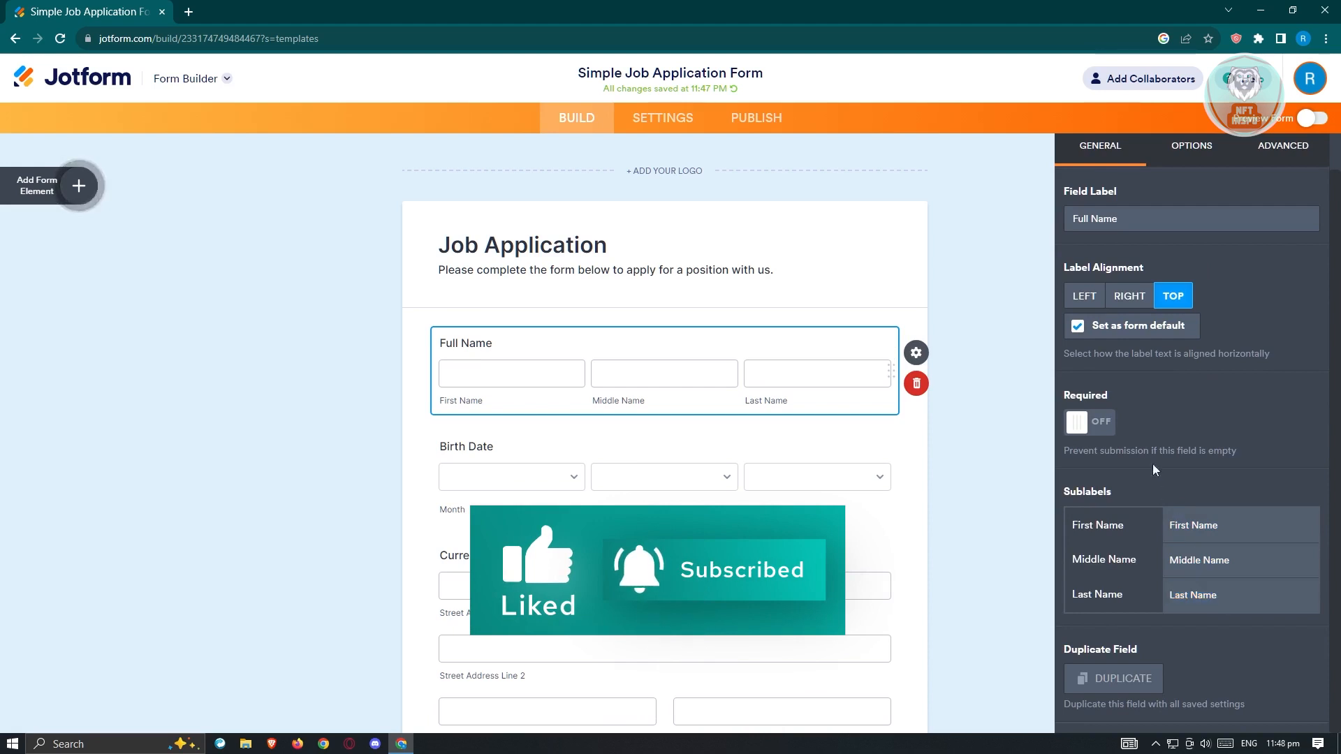
left_click(1086, 429)
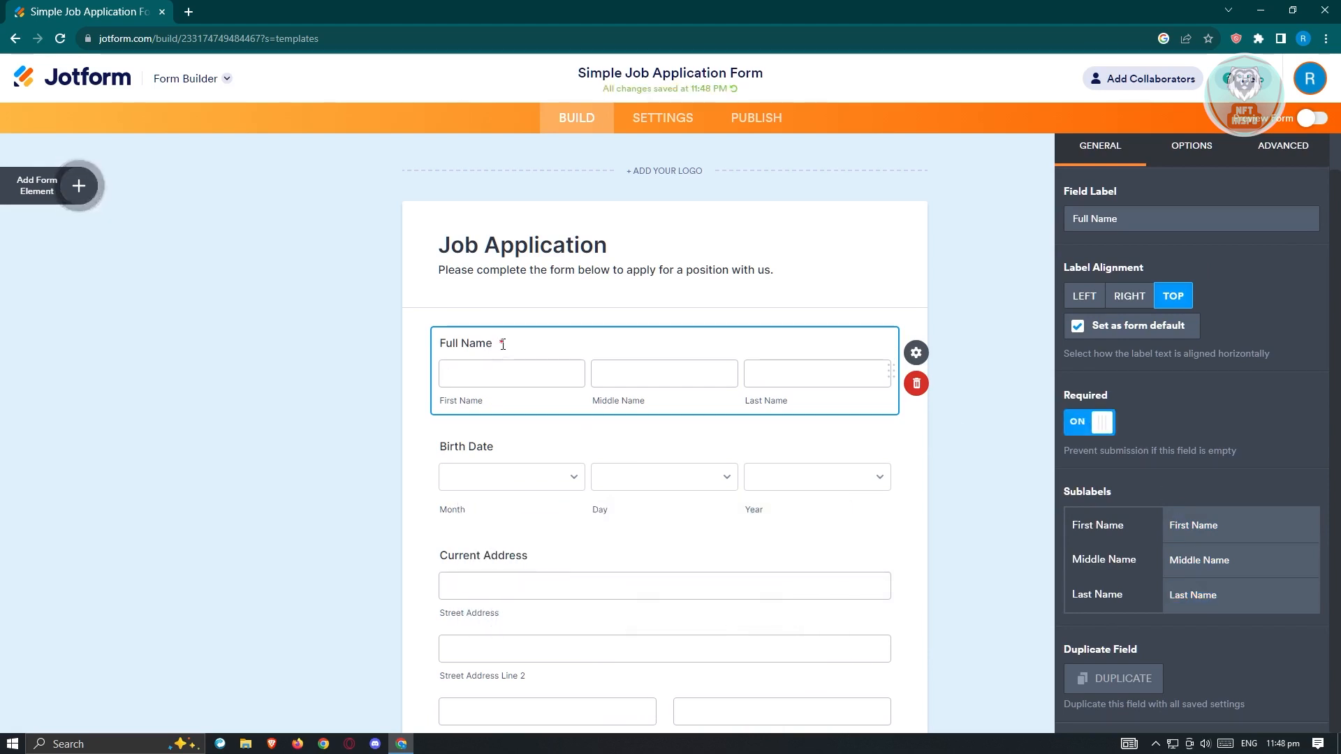
Step: Turn off the required setting of the Full Name field and look at its middle name, prefix and suffix options
left_click(1103, 424)
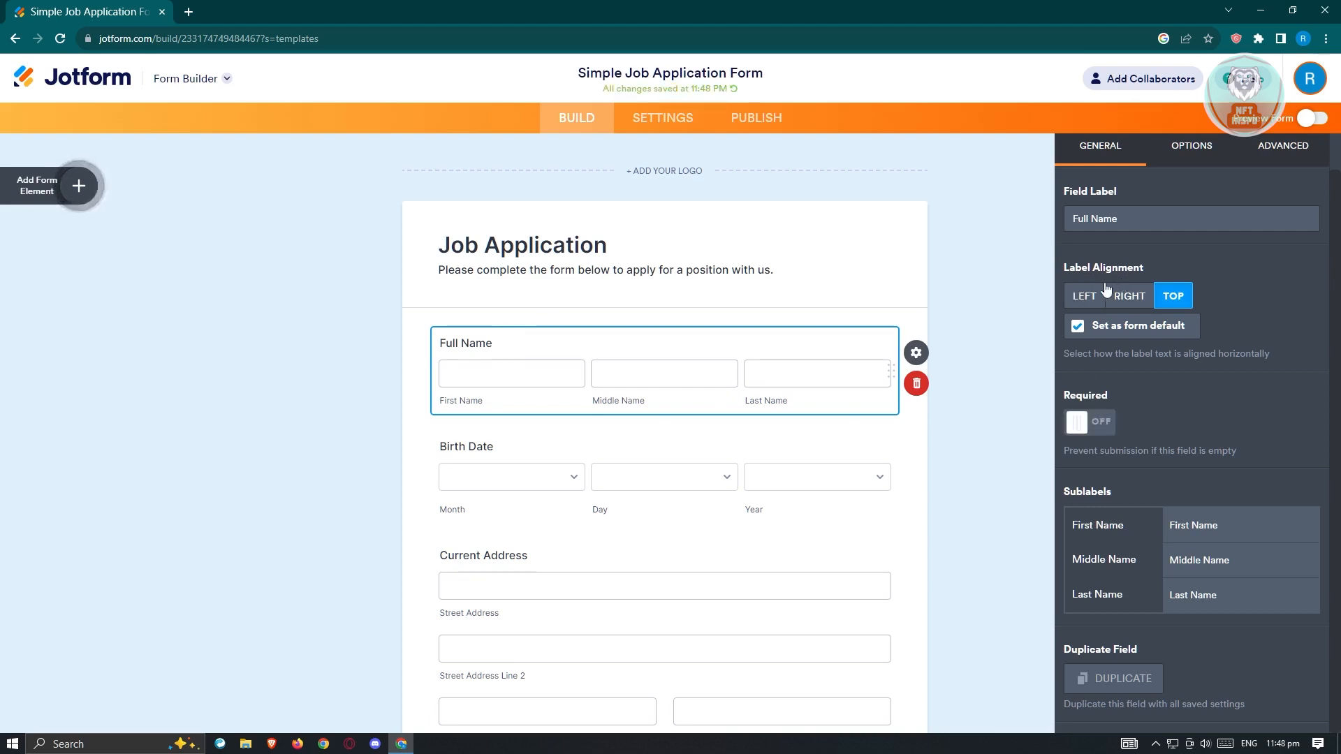
scroll(1170, 411, "up", 1)
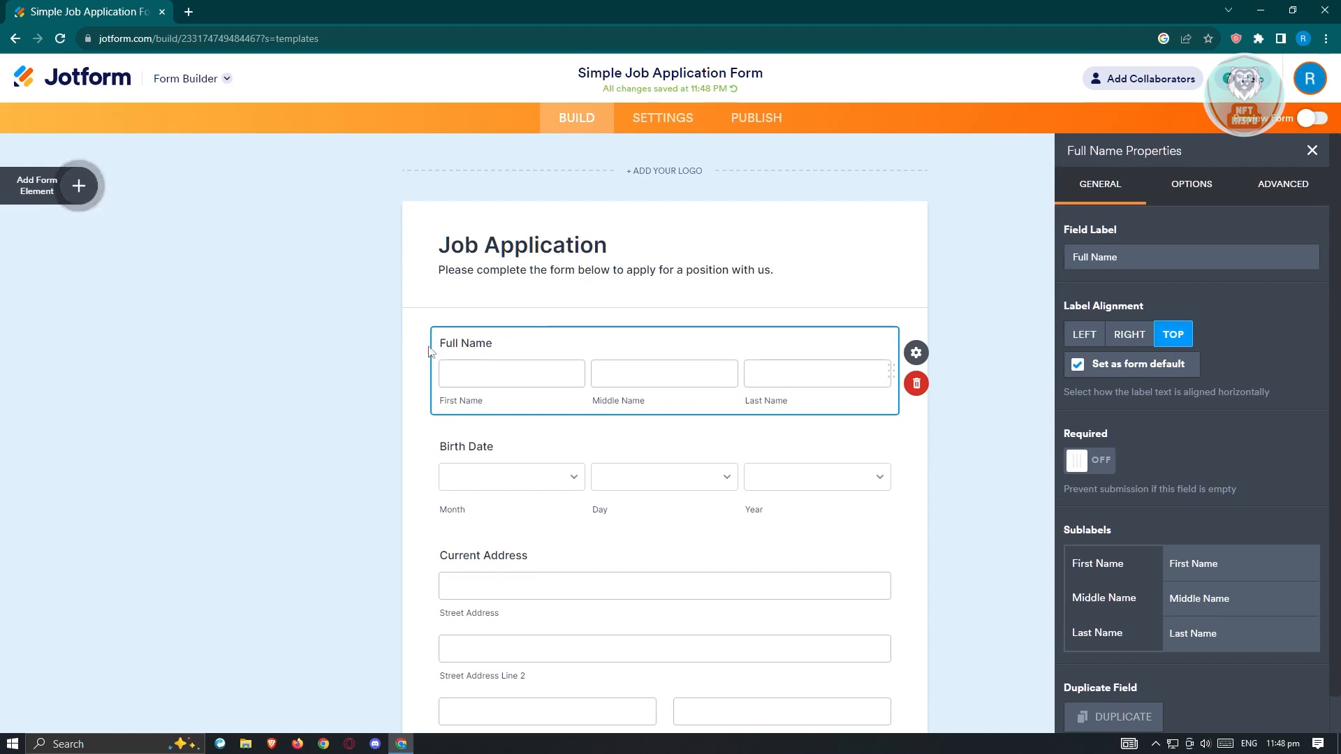
left_click(1207, 190)
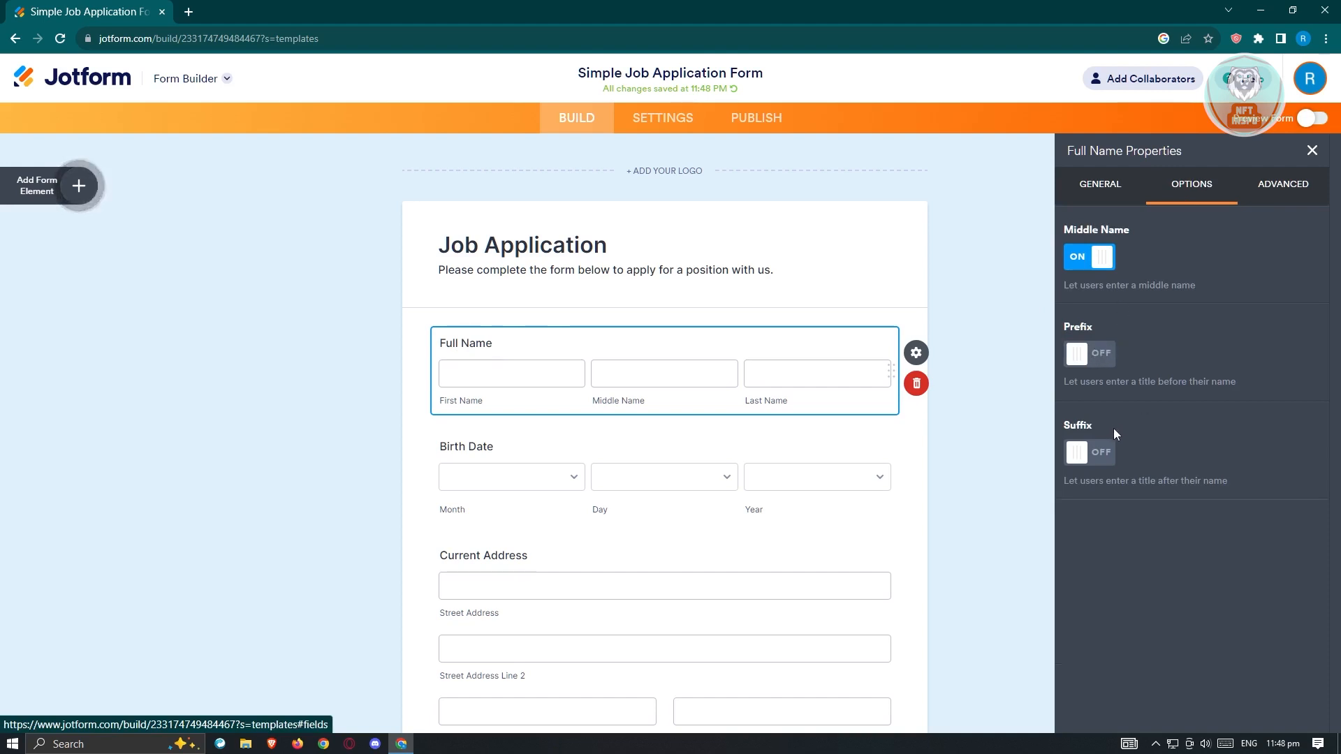
Step: Set the First Name placeholder of the Full Name field to TEST in its advanced properties
left_click(1307, 200)
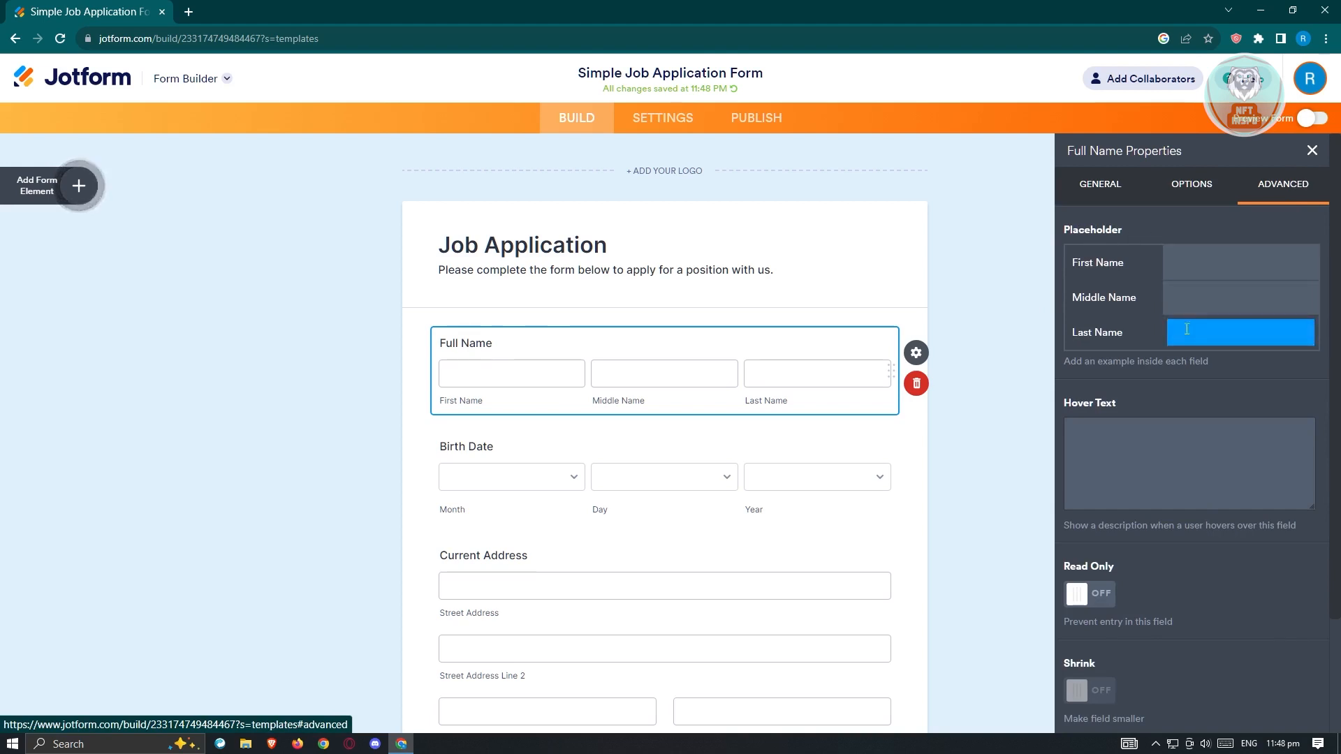
left_click(1236, 268)
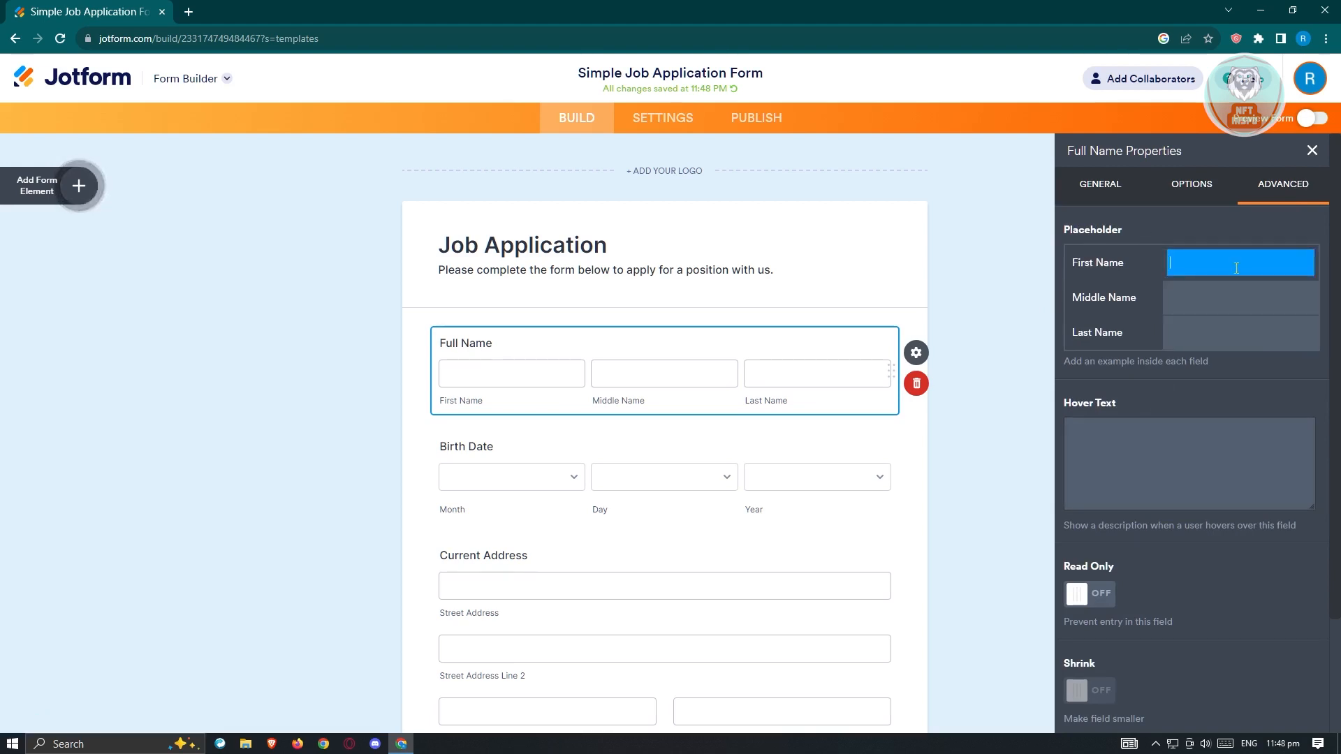
type("TEST")
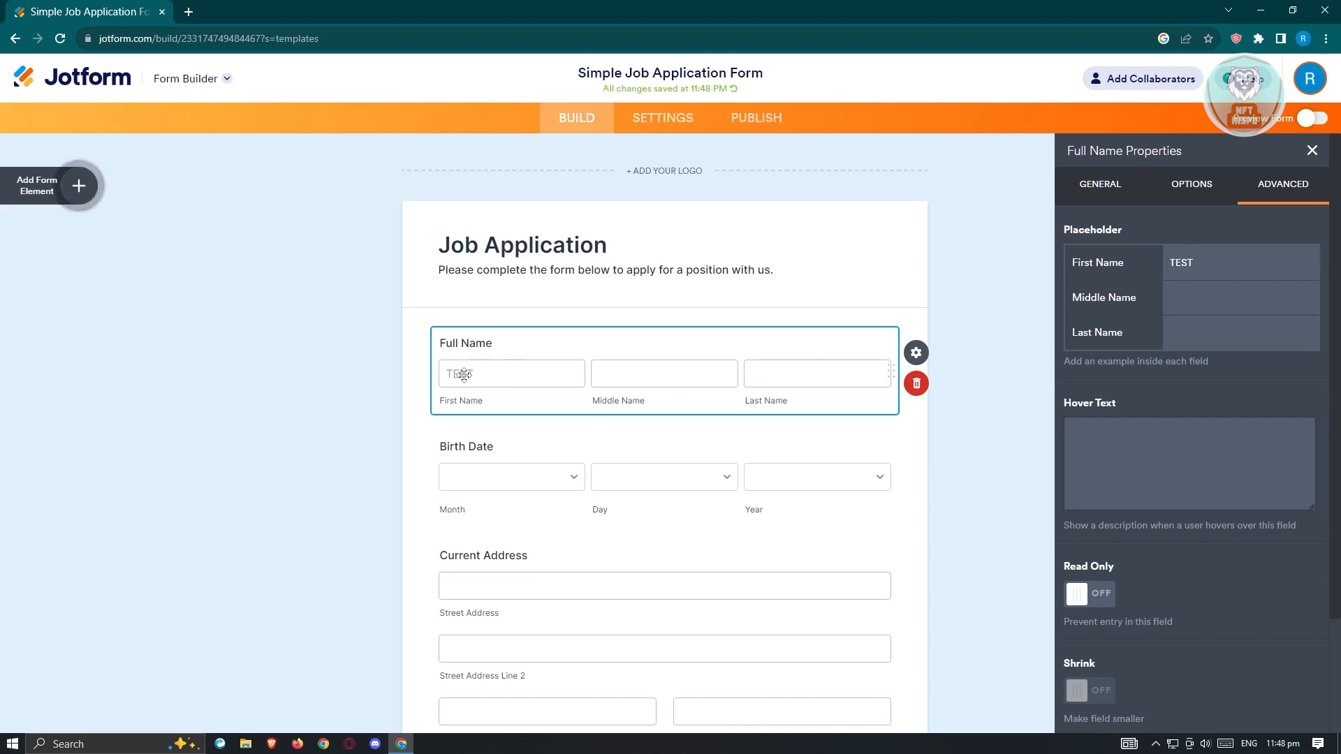
left_click(1274, 308)
Step: Review the Full Name field's remaining advanced settings, including its field details, and close its properties
scroll(1146, 402, "down", 1)
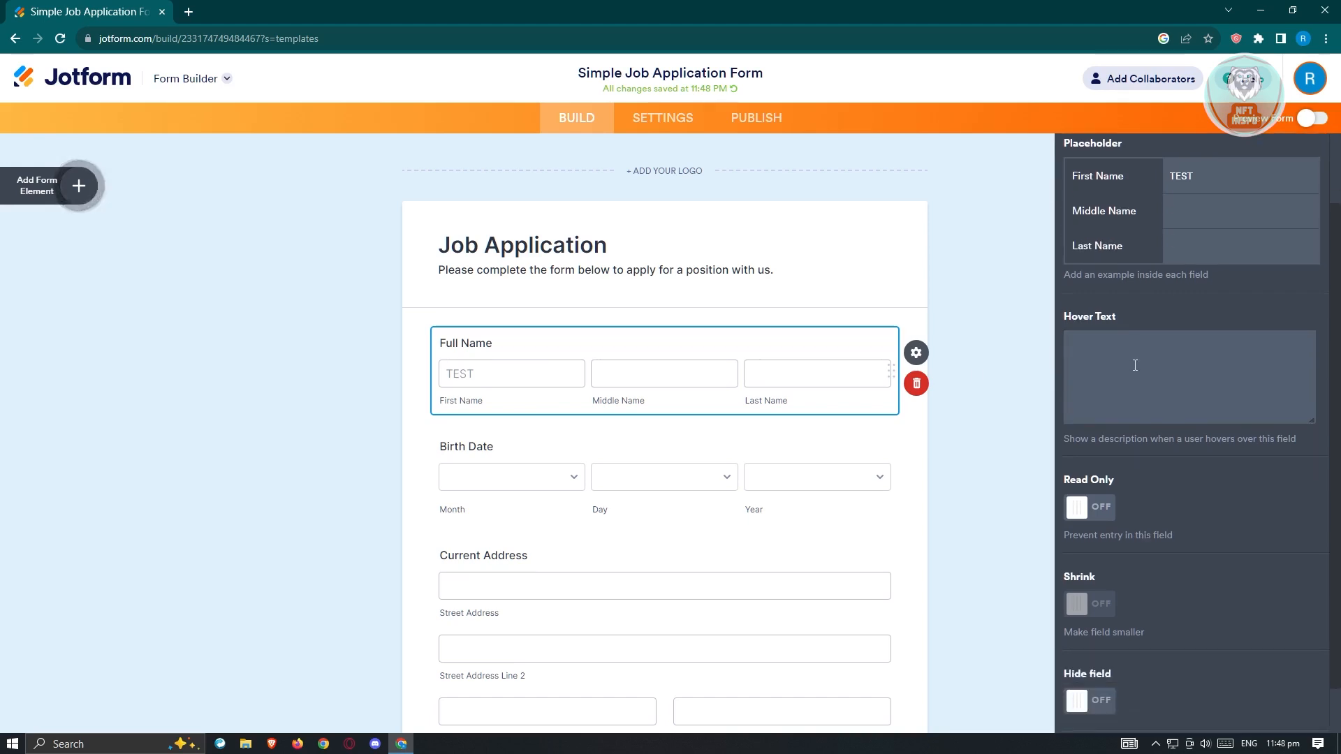
scroll(1107, 426, "down", 1)
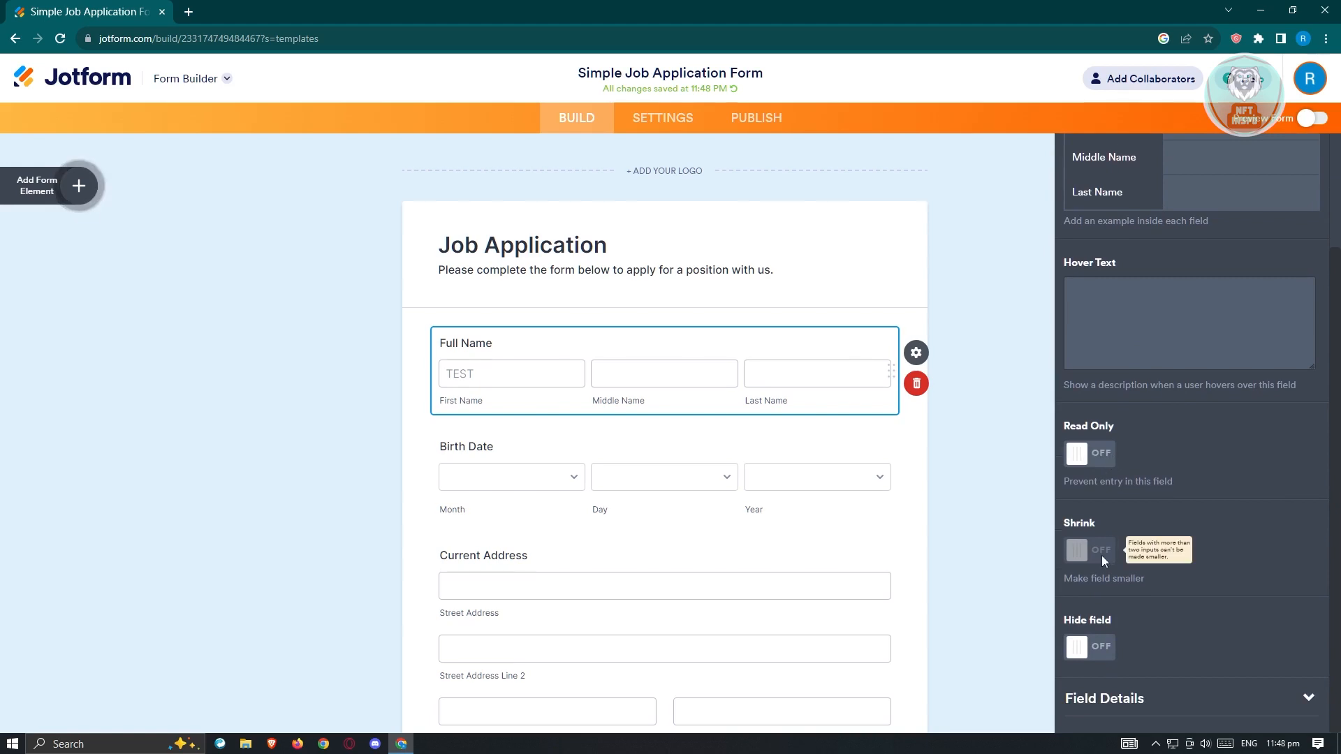
left_click(1307, 697)
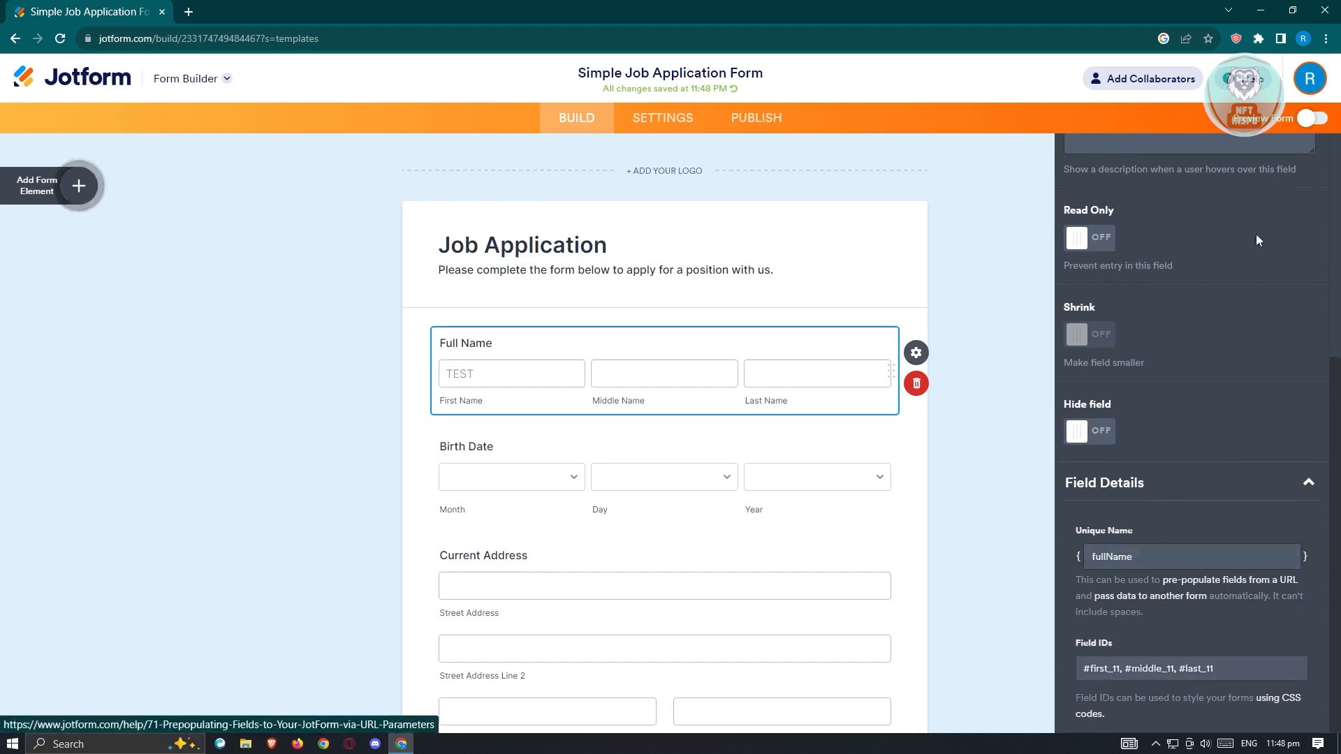
left_click(1006, 224)
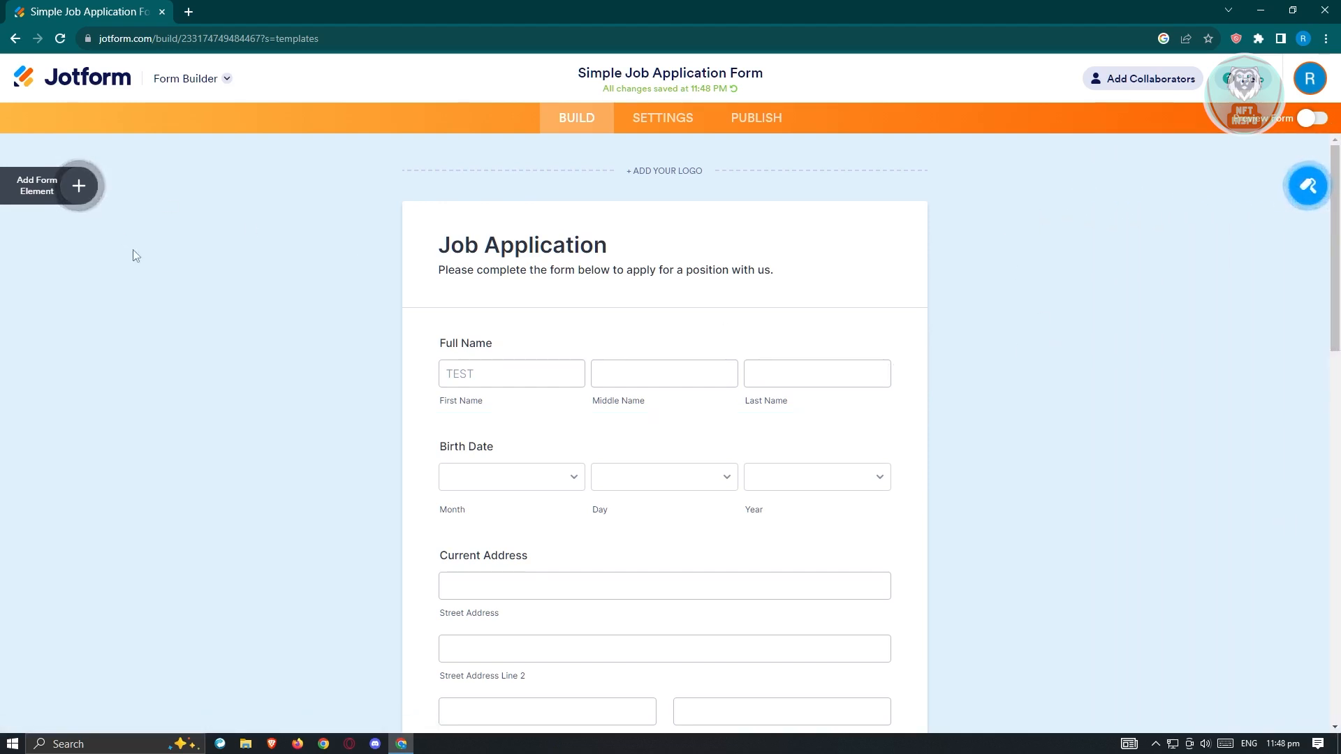
Step: Display the available form elements and look through the basic ones
left_click(74, 188)
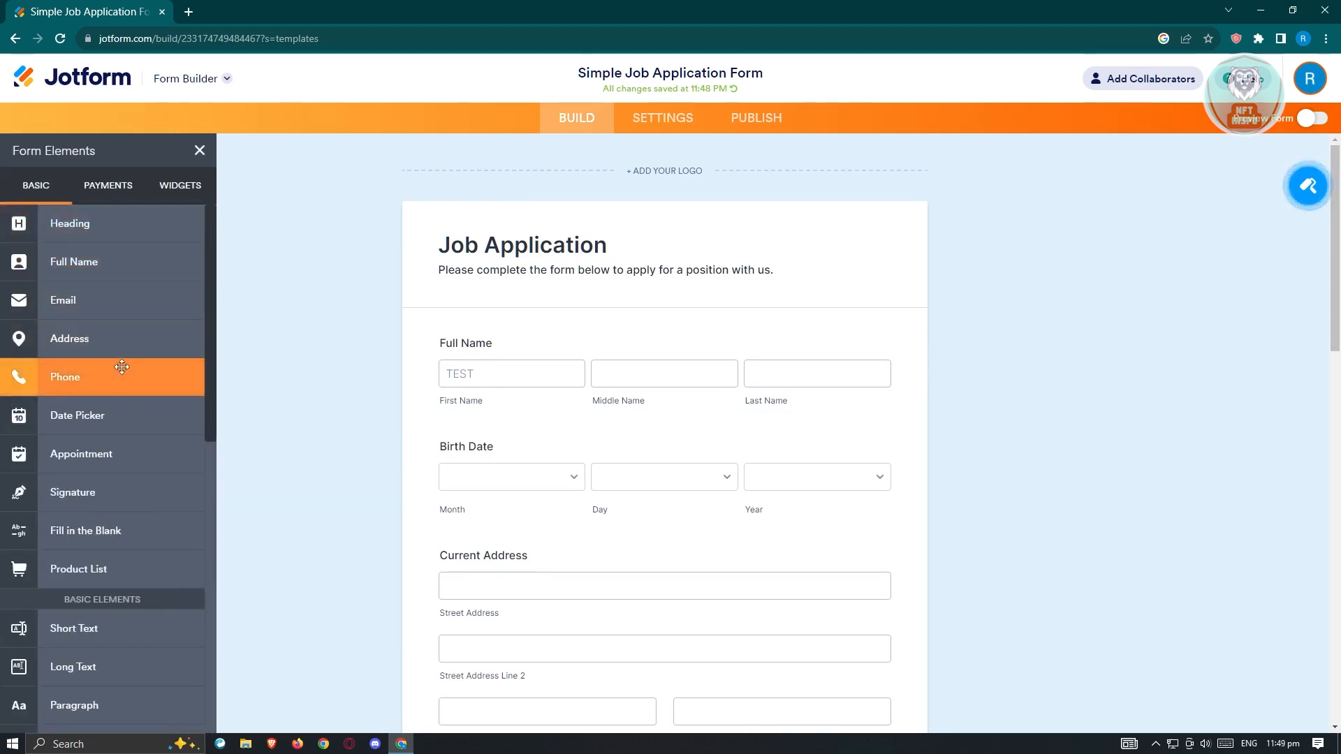
scroll(124, 361, "down", 1)
scroll(124, 361, "down", 2)
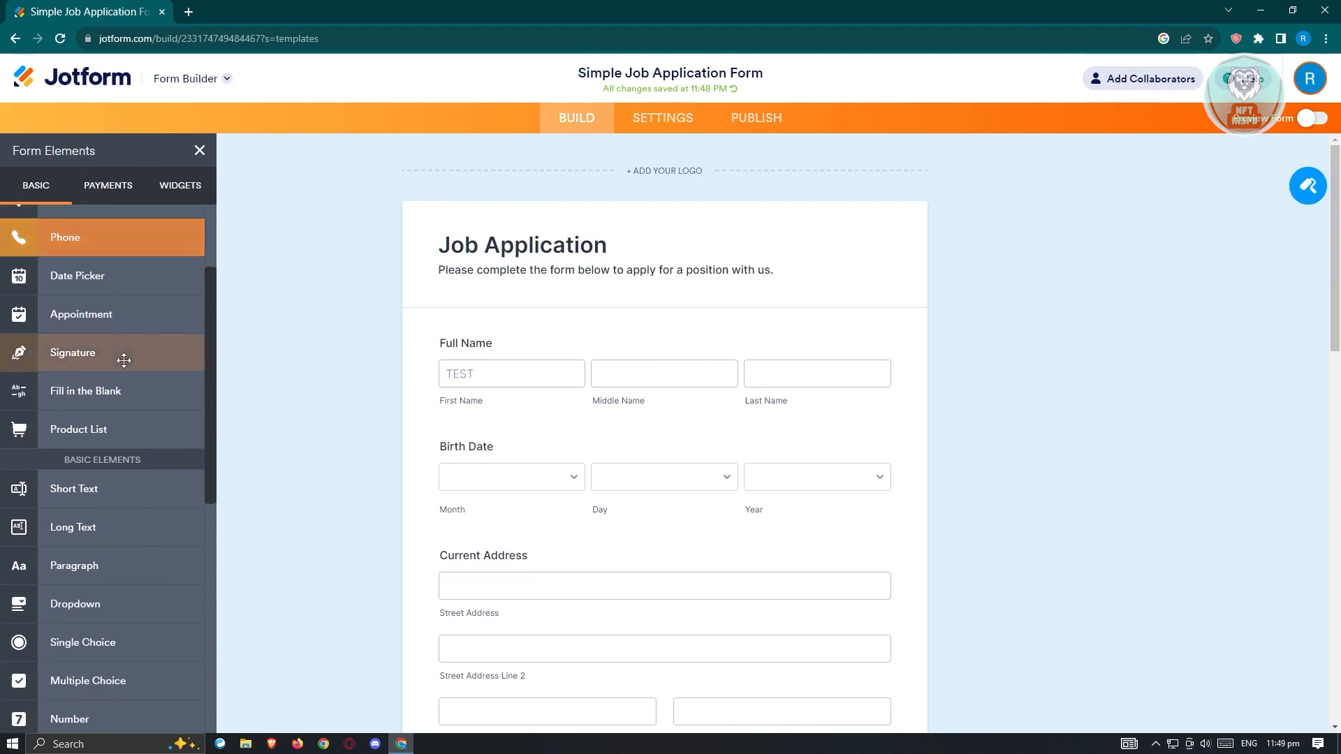
scroll(105, 314, "up", 3)
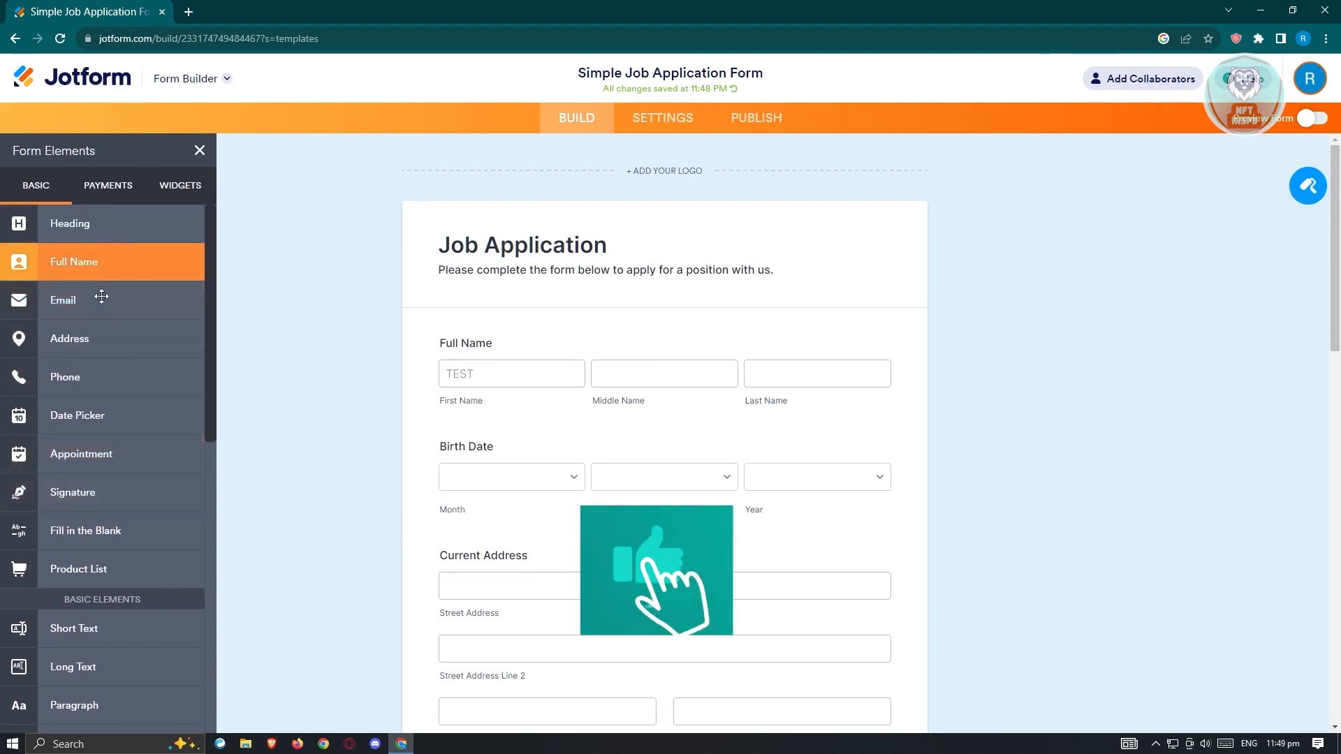
scroll(101, 374, "down", 5)
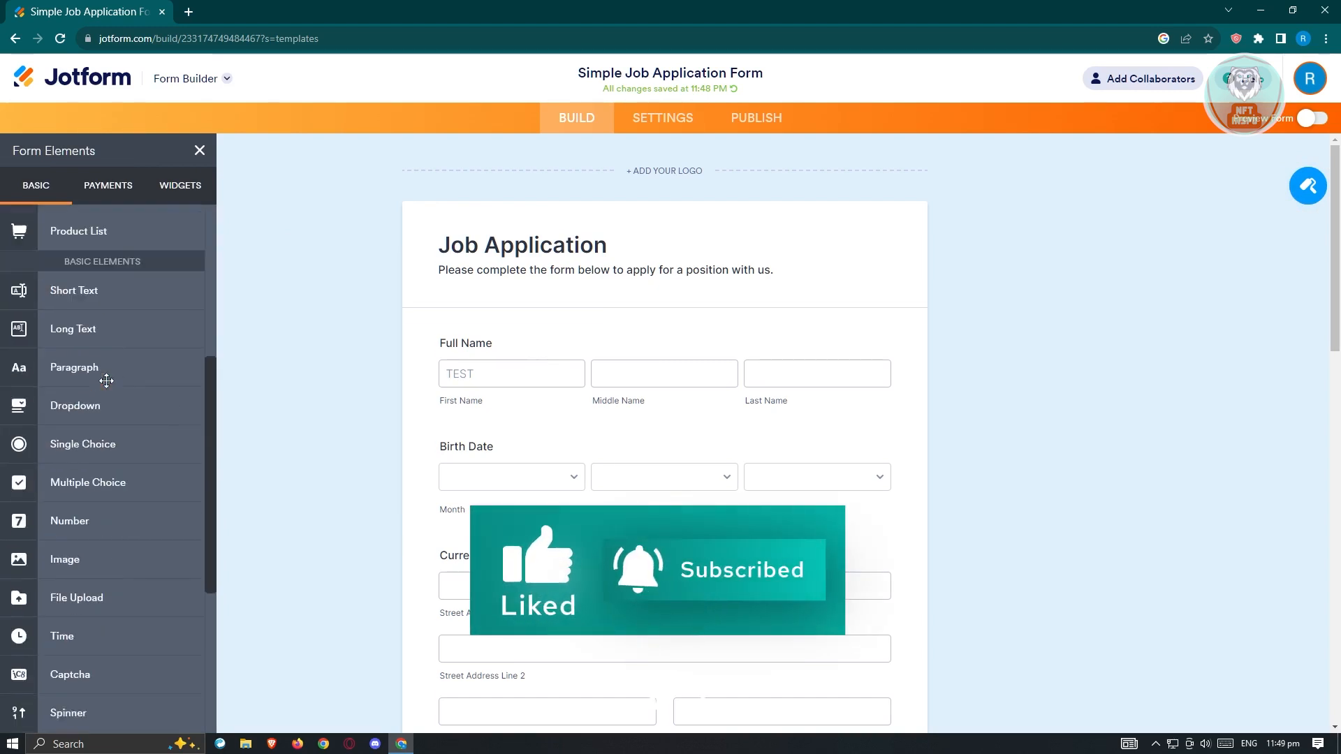
scroll(127, 419, "up", 1)
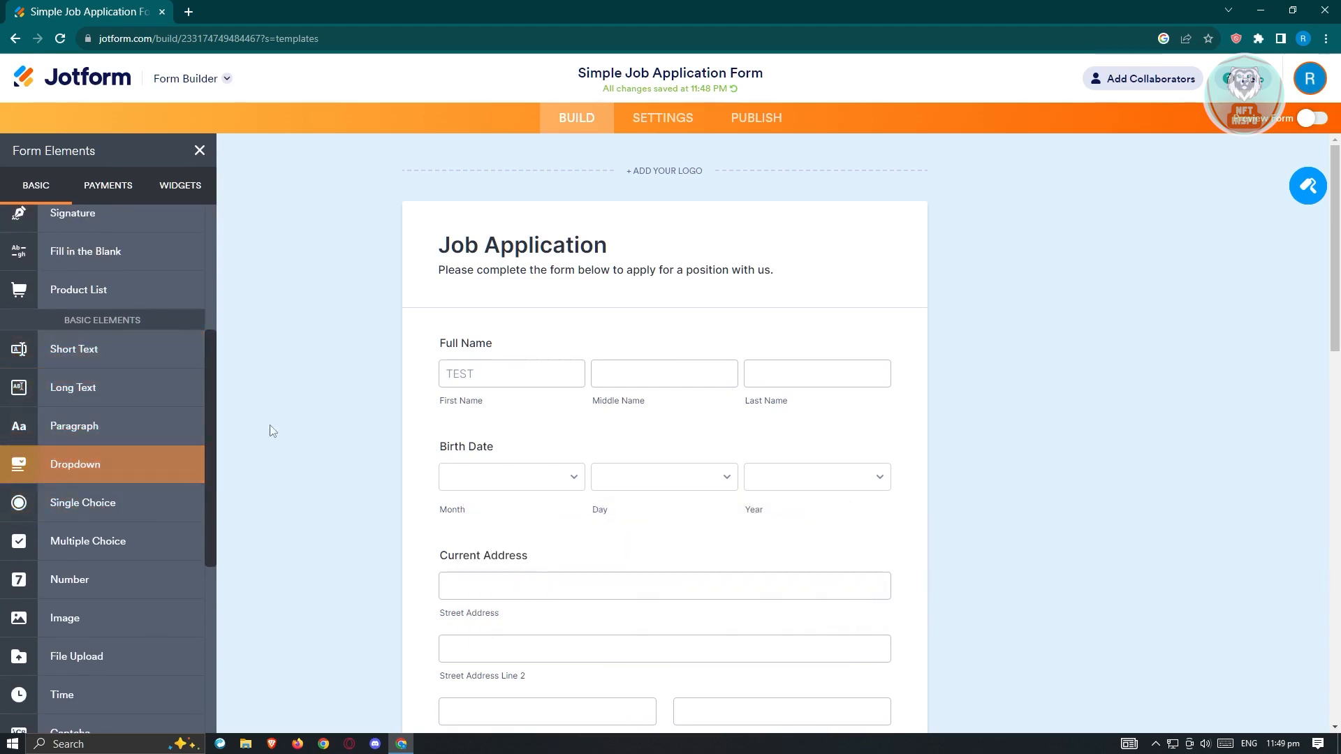
double_click(284, 414)
Step: Review the general and advanced properties of the Birth Date field and close them
scroll(349, 292, "down", 3)
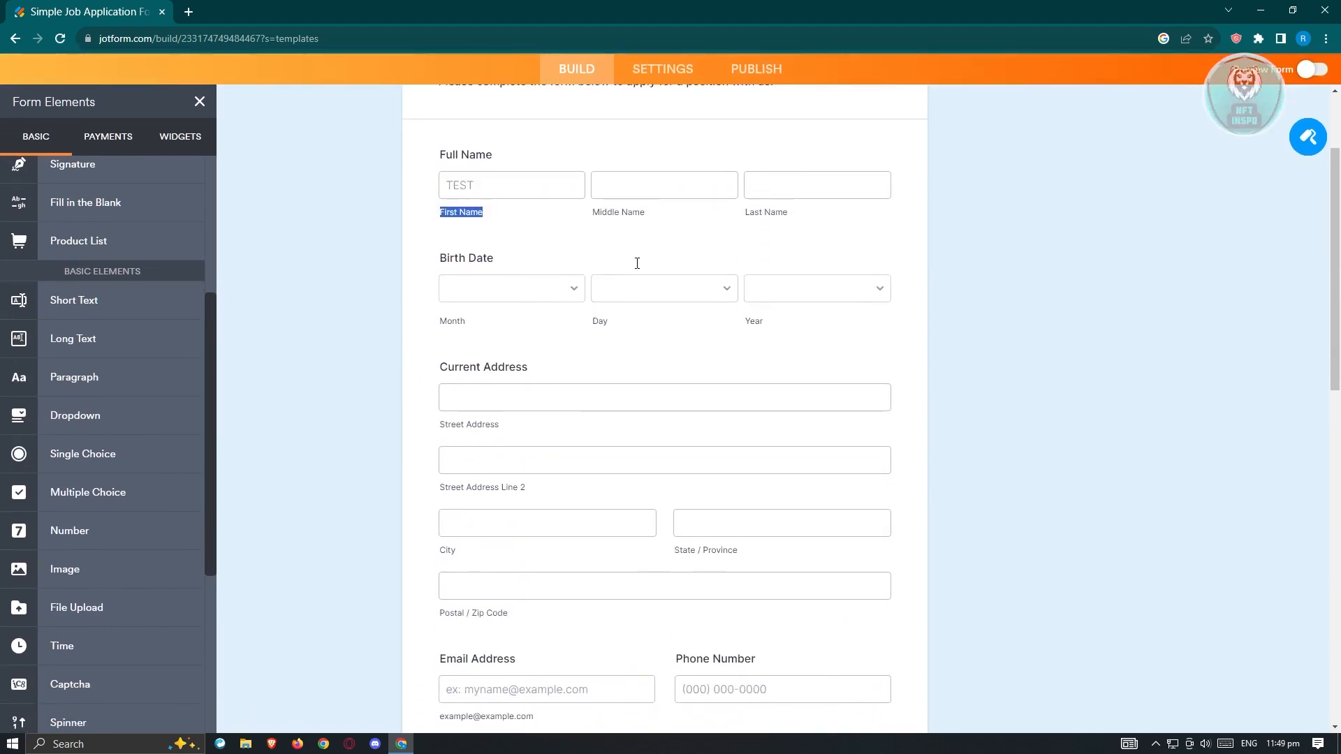
double_click(555, 283)
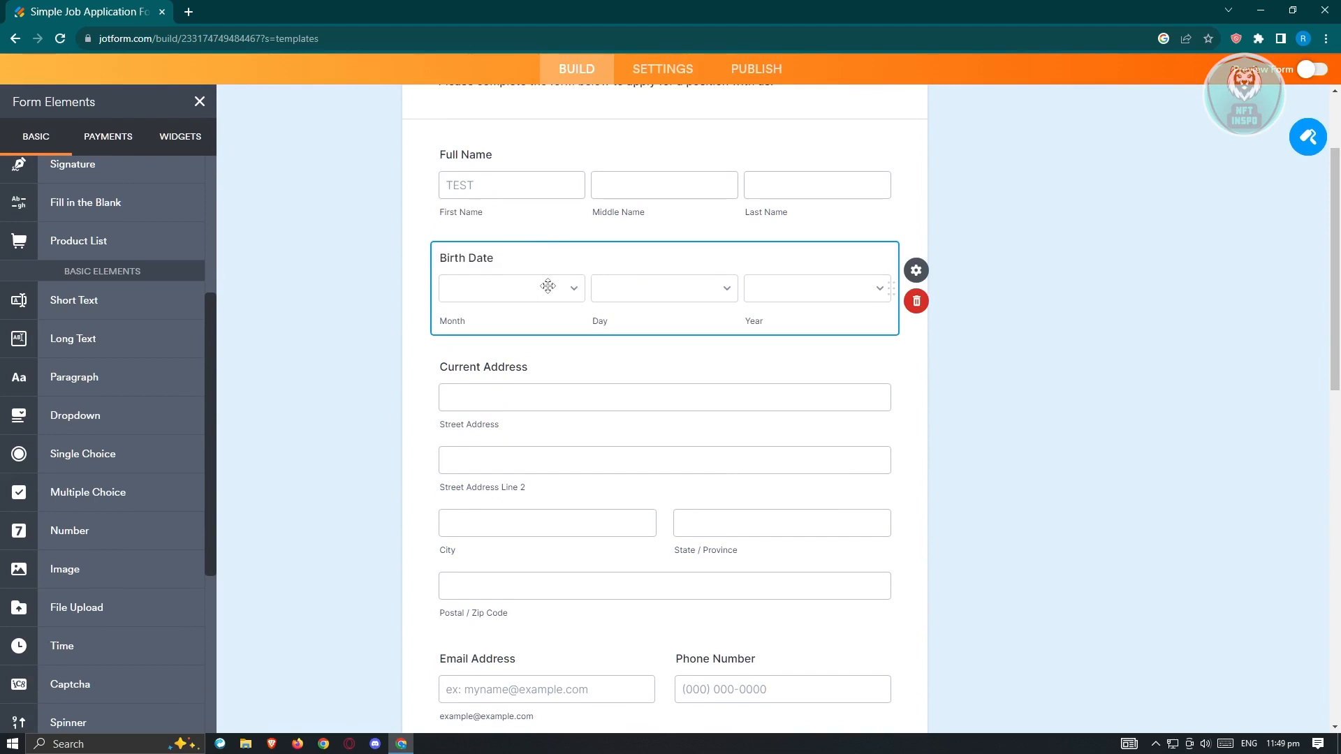
left_click(916, 272)
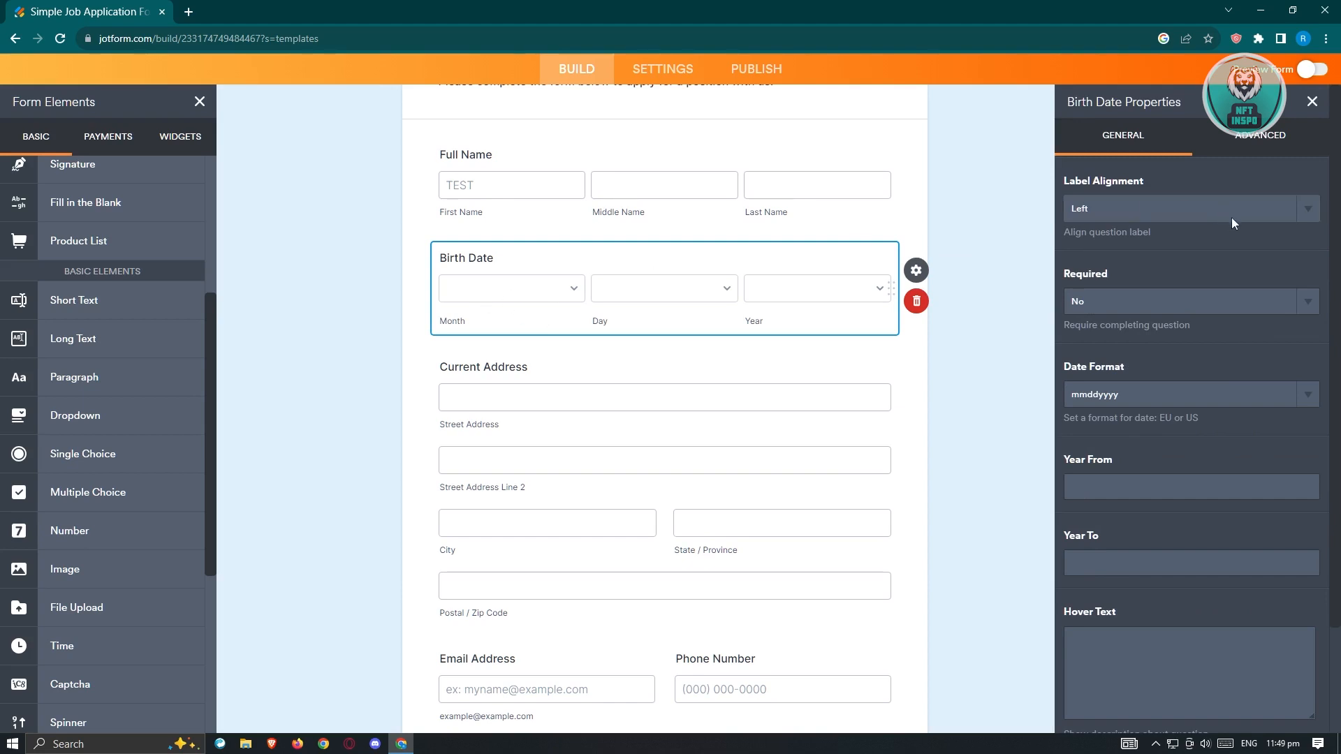
scroll(1228, 303, "down", 2)
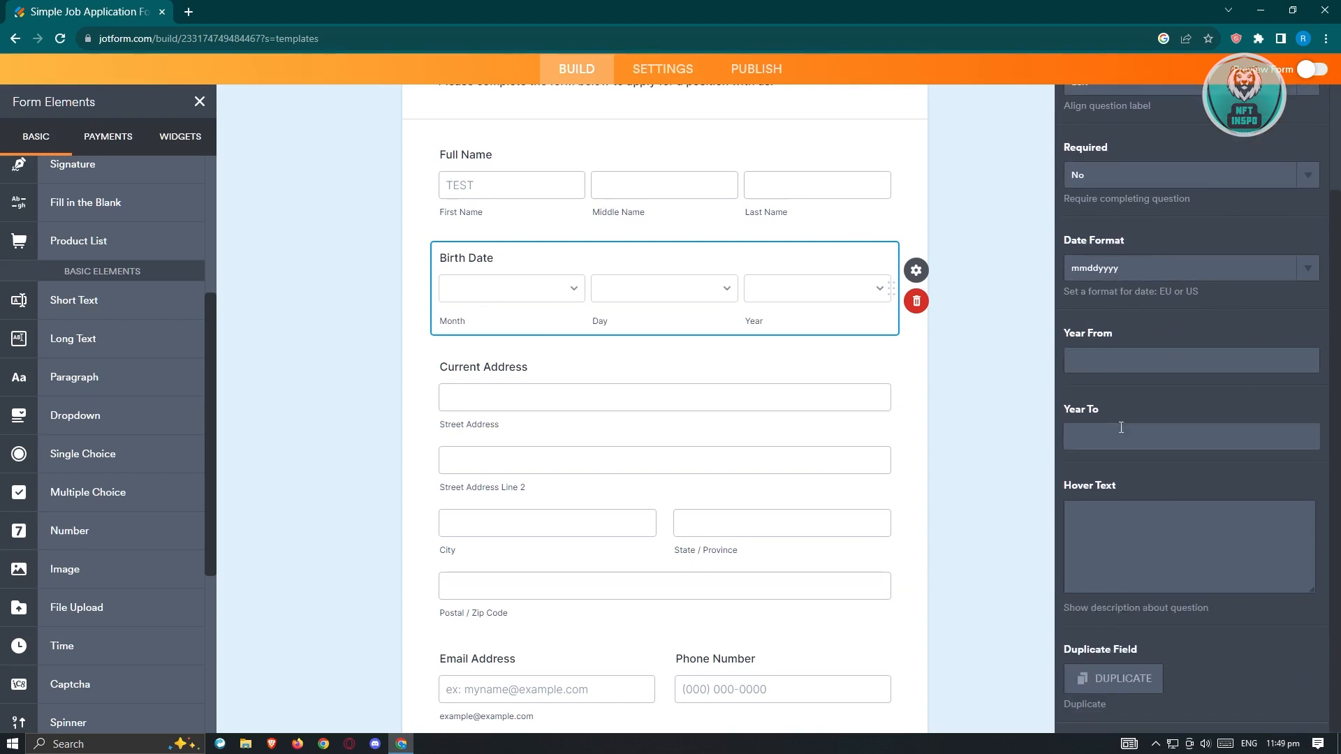
scroll(1162, 479, "up", 2)
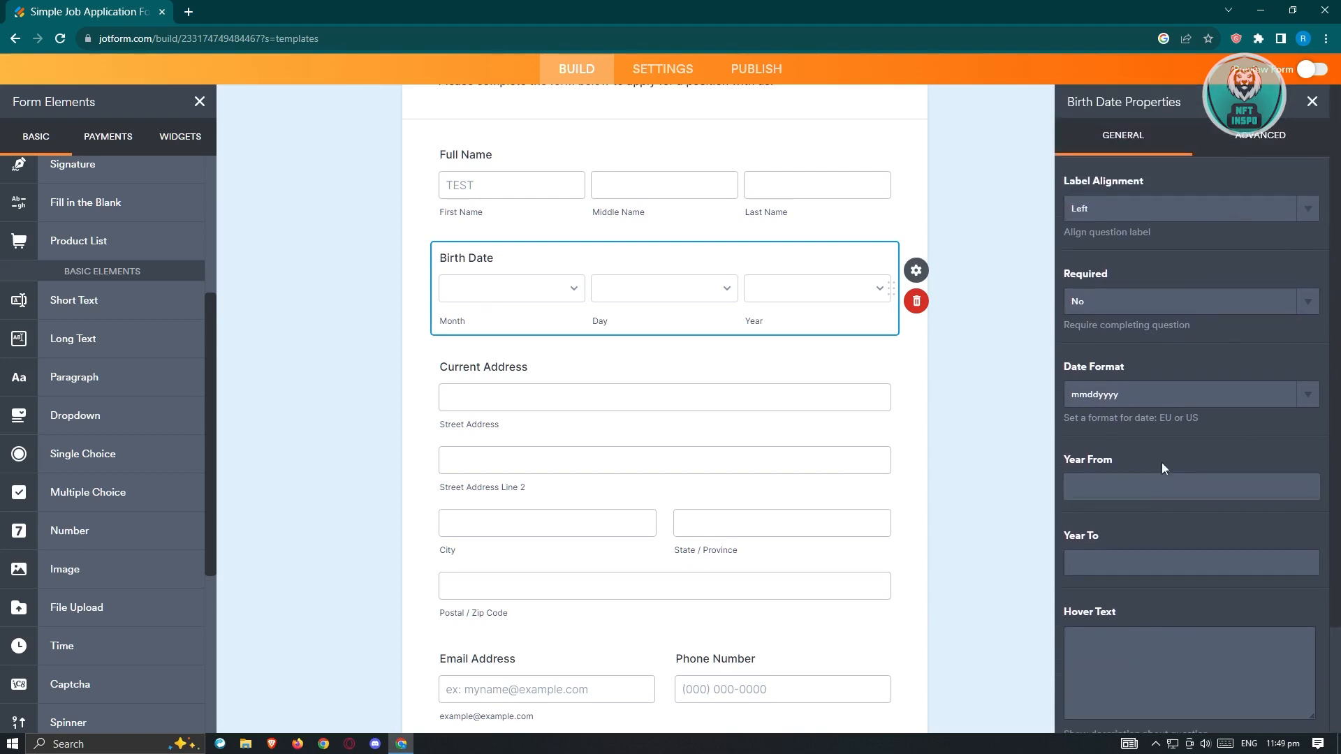
left_click(1269, 143)
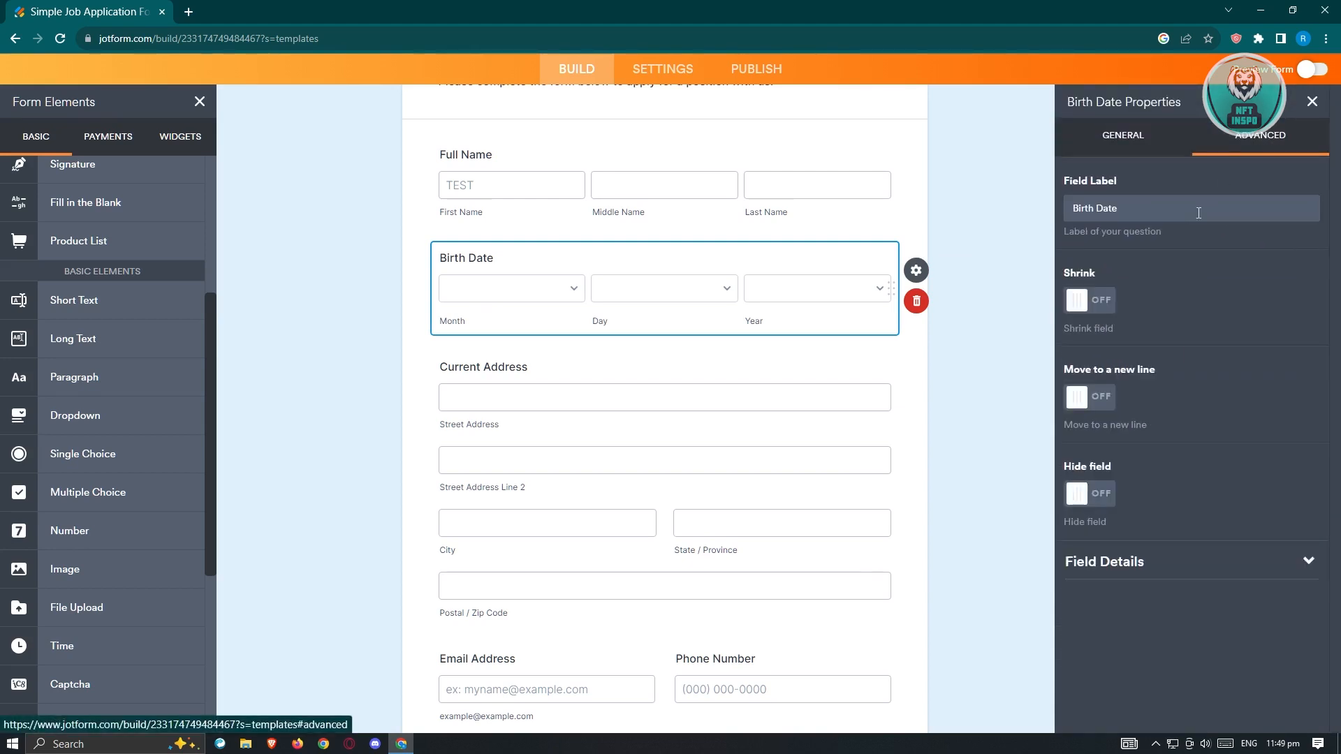
double_click(999, 260)
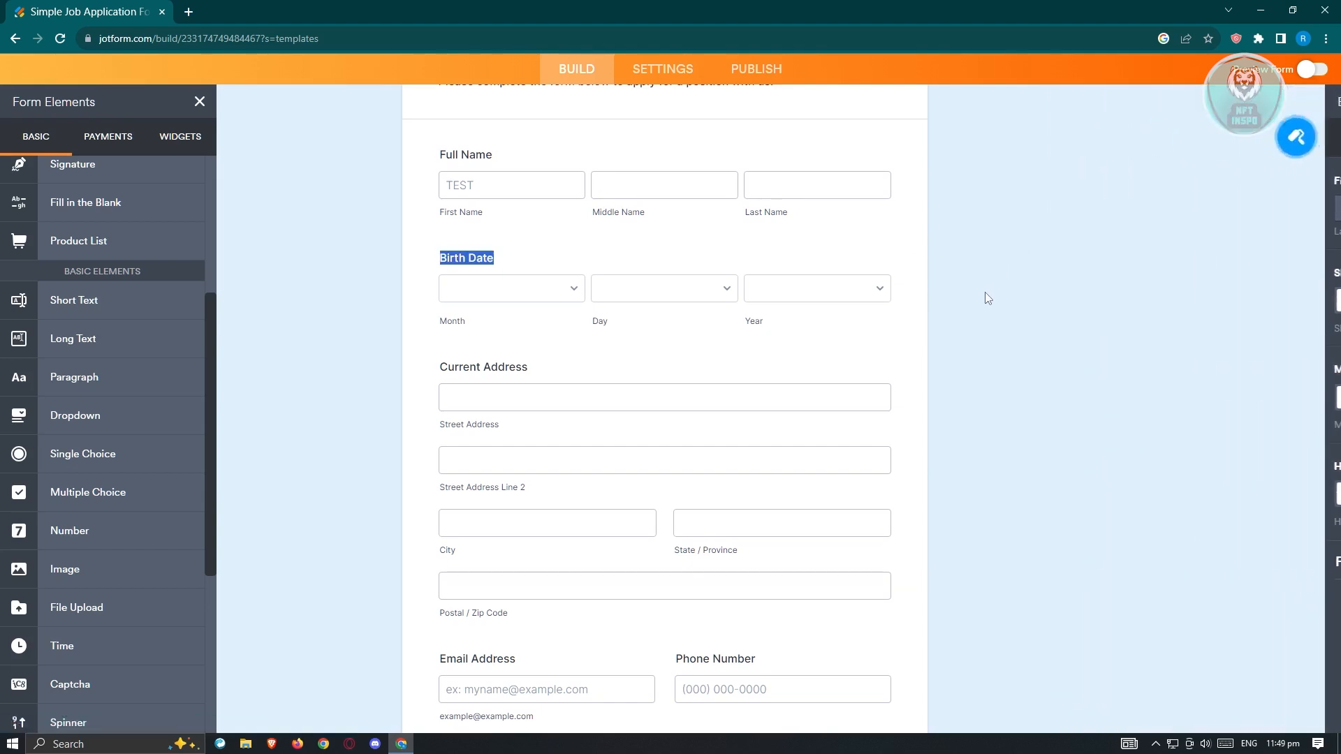
Step: Open the Position Applied dropdown's options for editing, highlight the listed positions, and leave them unedited
scroll(983, 299, "down", 8)
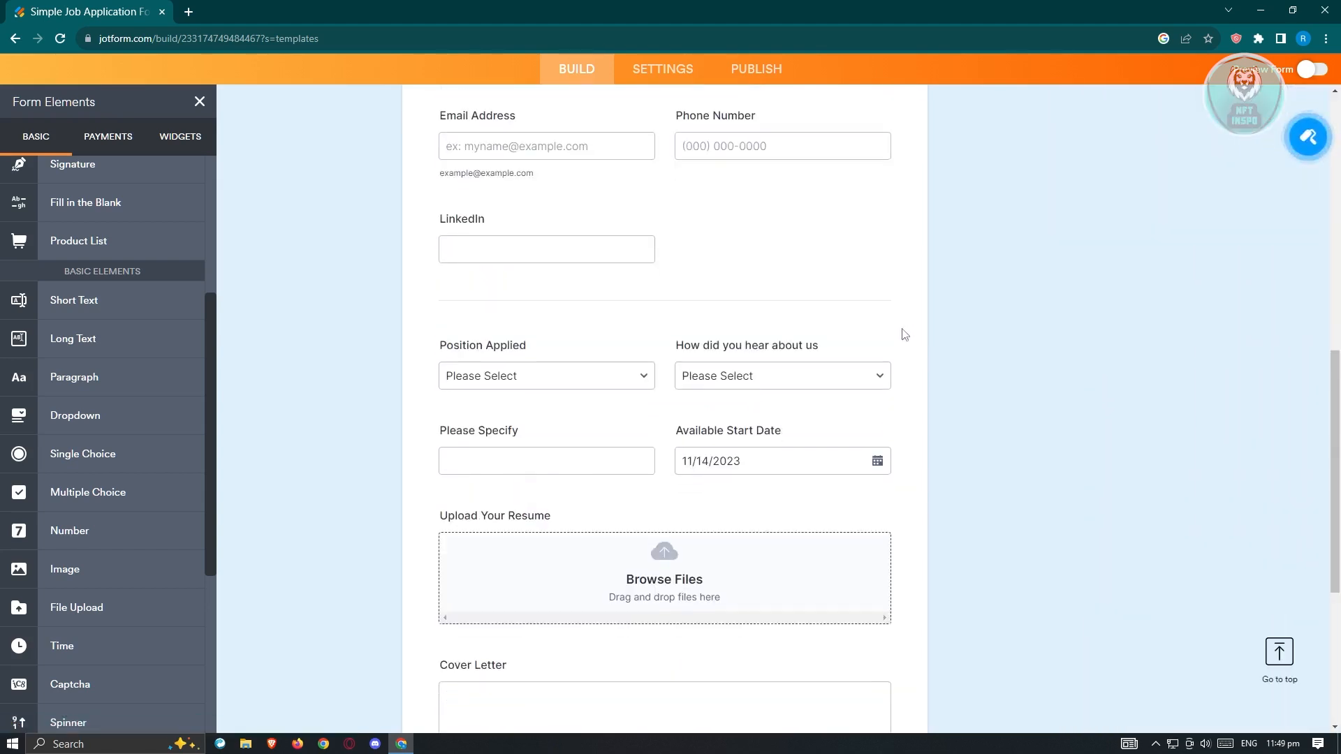
left_click(553, 359)
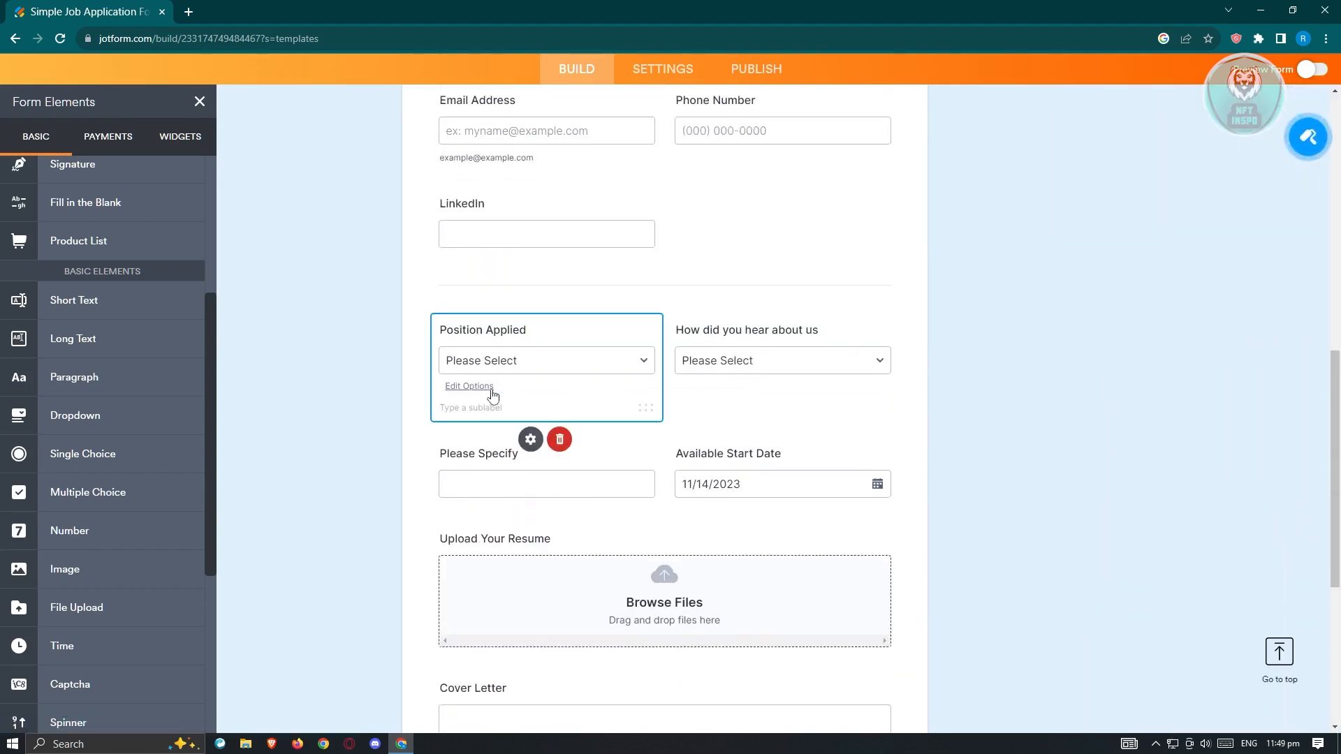
left_click(468, 395)
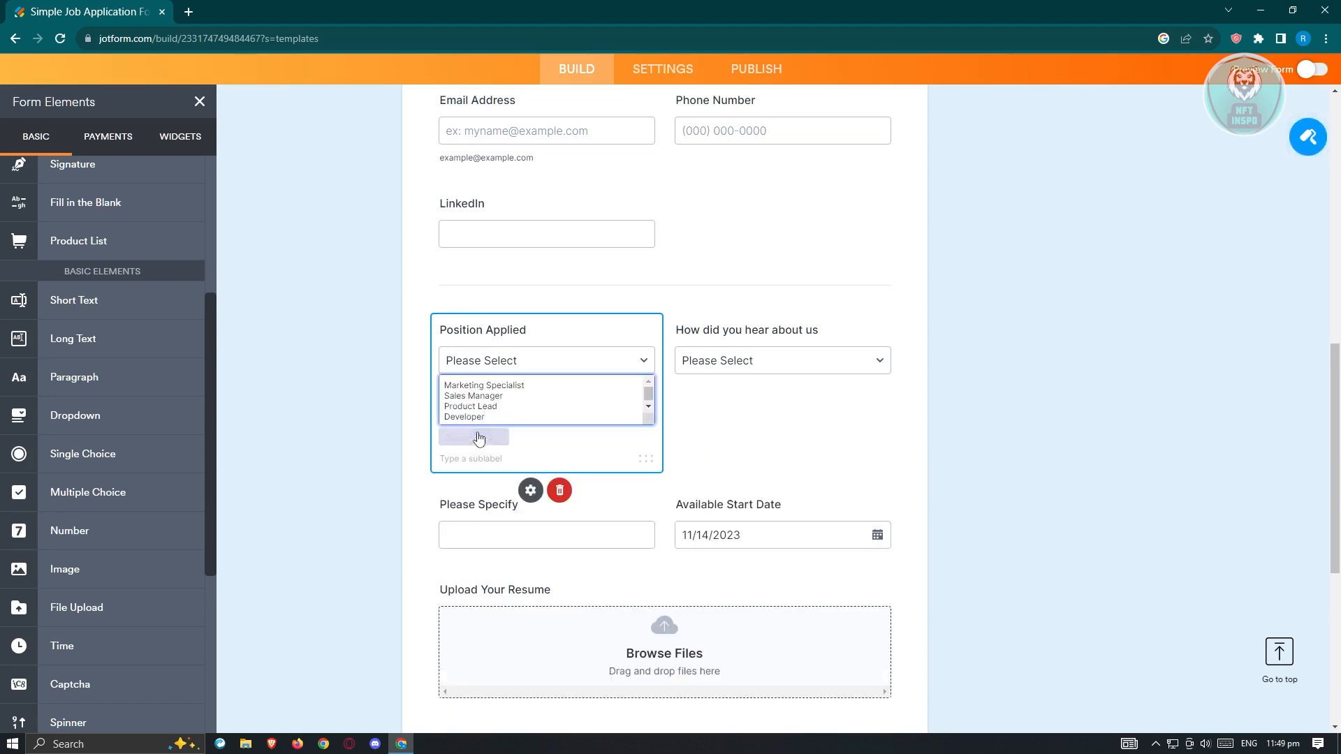
left_click_drag(486, 417, 429, 388)
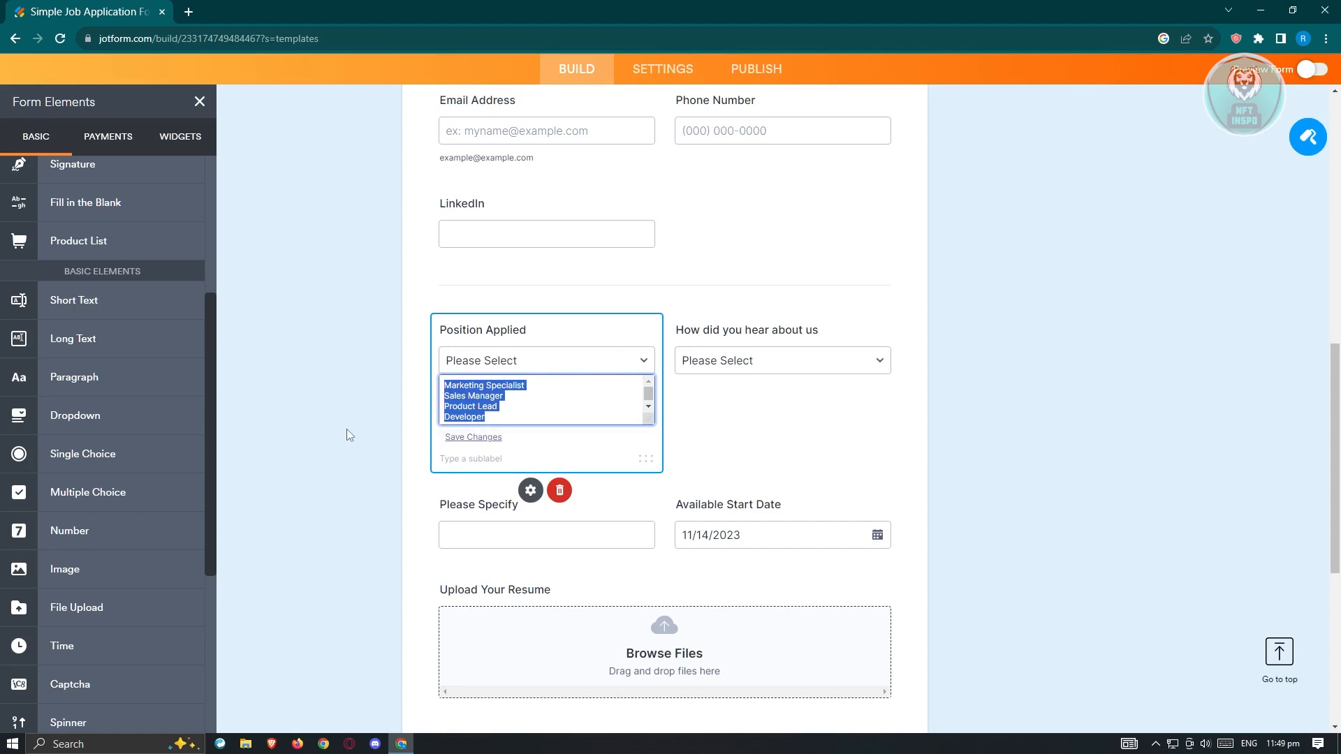
left_click(379, 405)
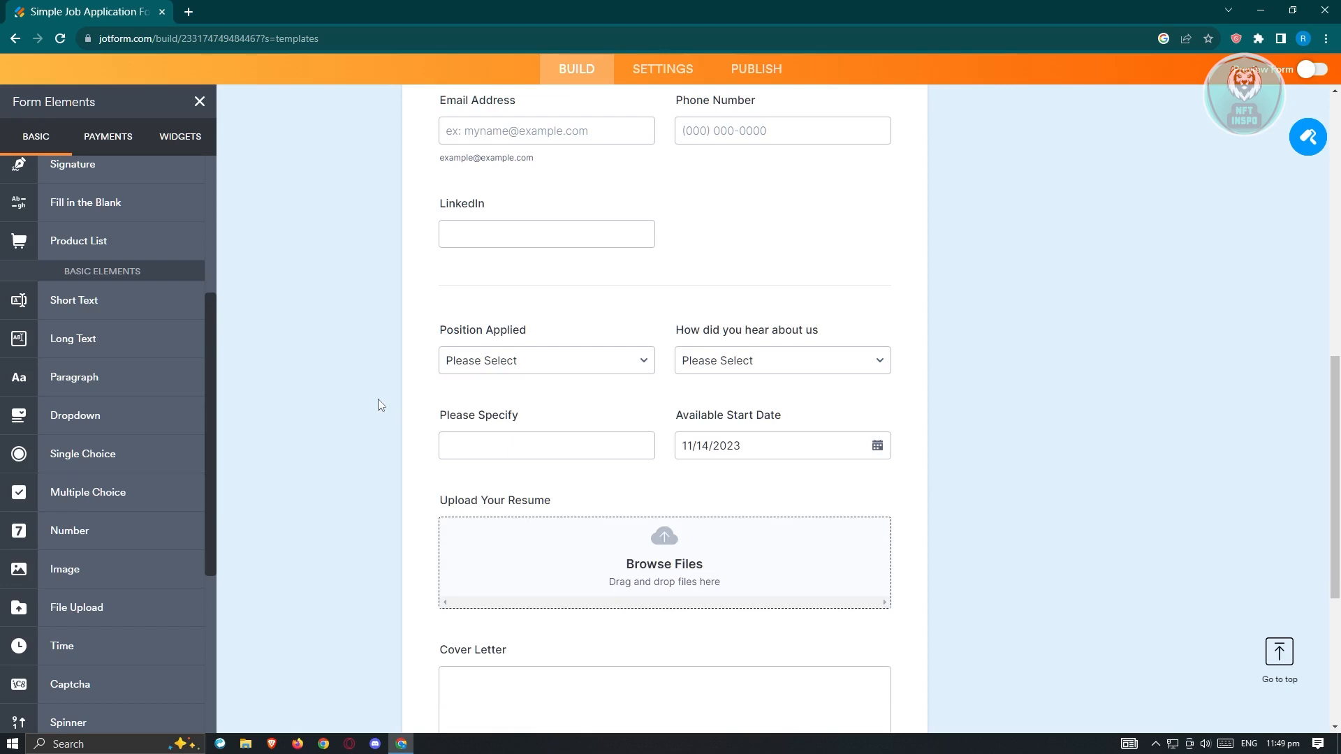
Step: Preview the form in tablet, desktop and phone layouts and return to the builder
left_click(1313, 73)
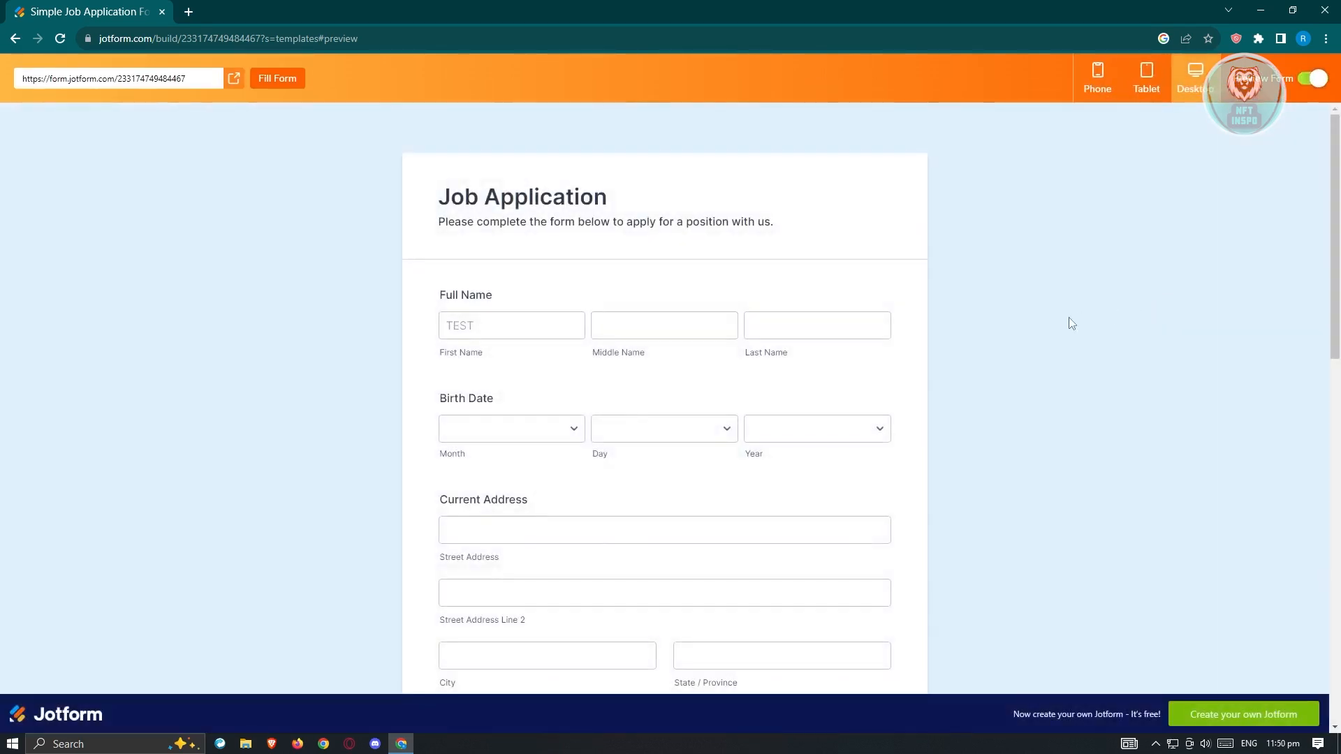
left_click(1147, 105)
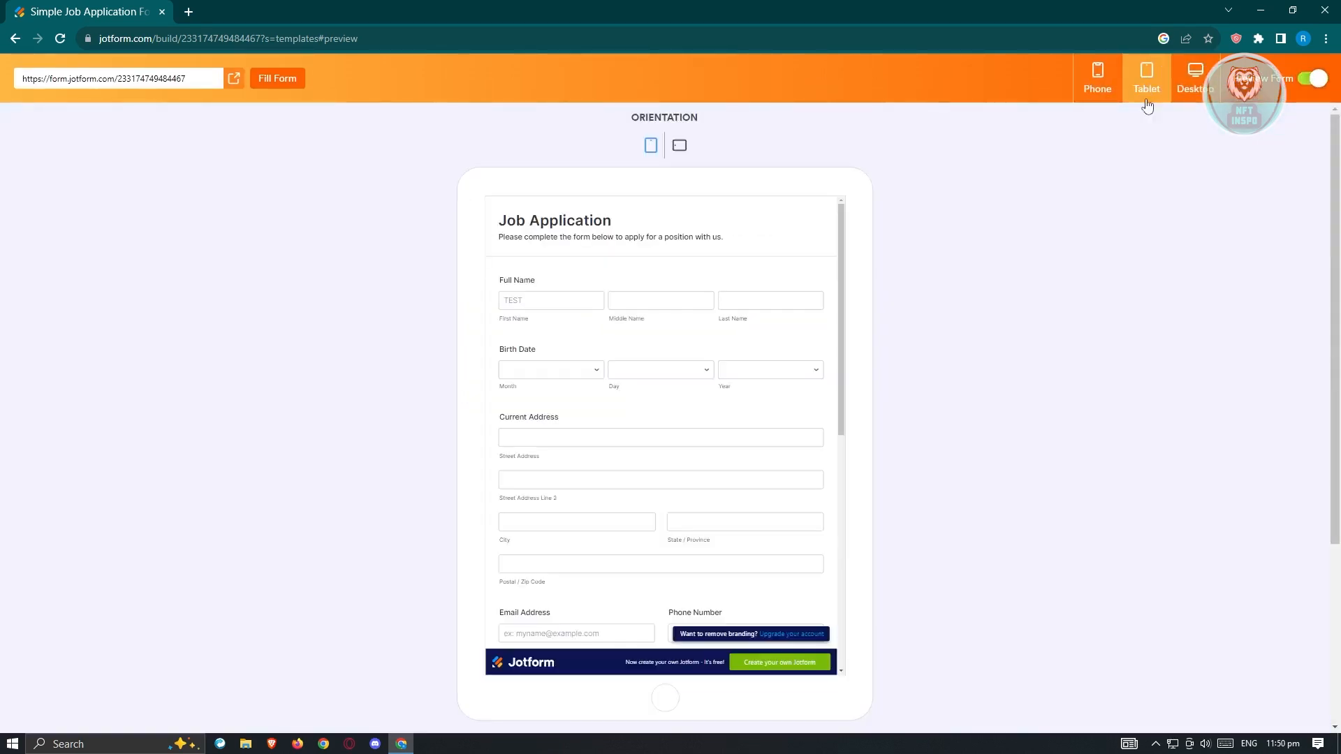
left_click(1194, 81)
left_click(1097, 97)
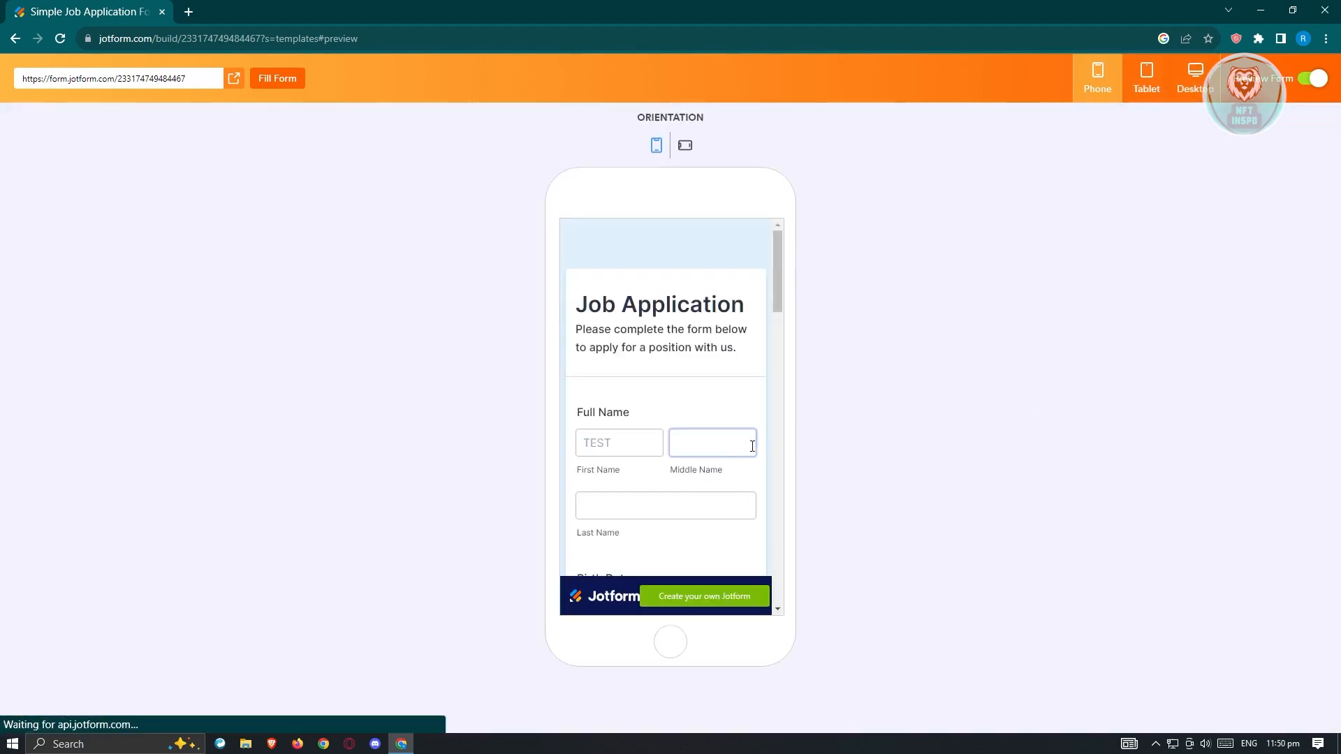
left_click(1313, 81)
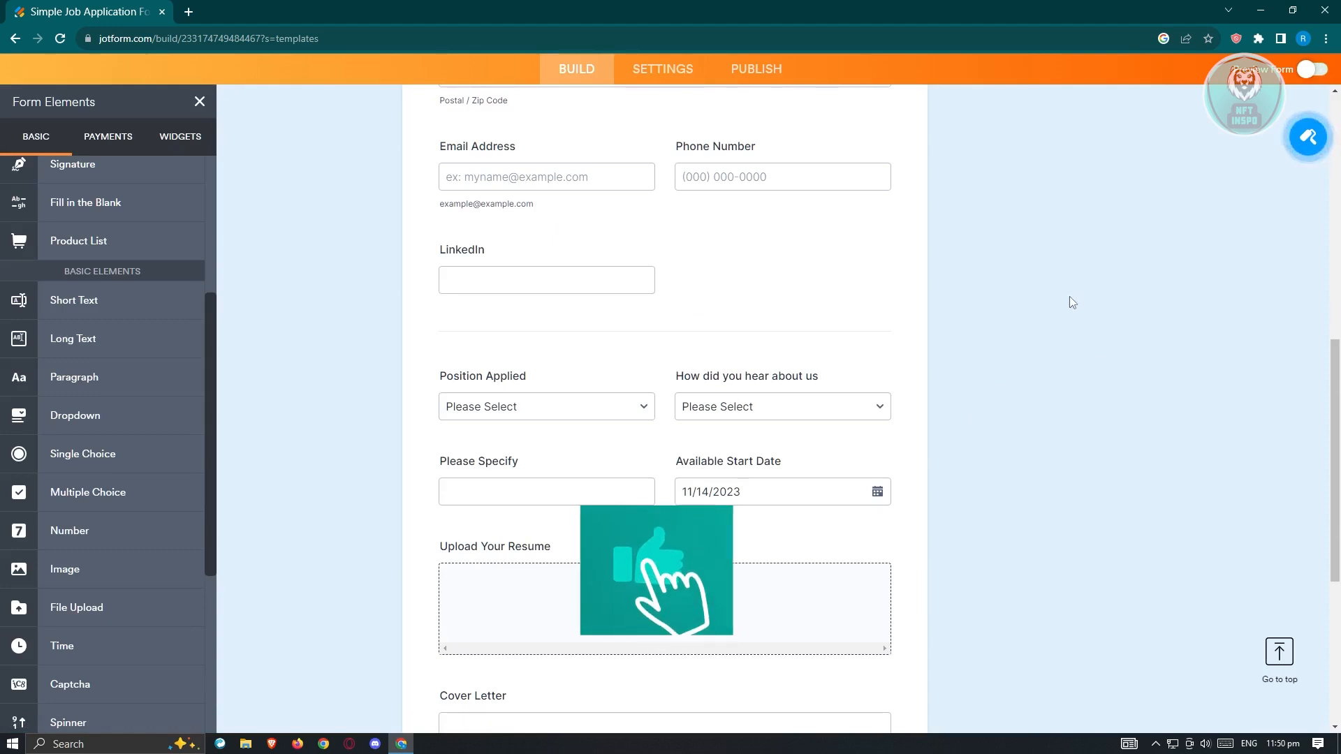
Step: Try the light blue color scheme in the Form Designer and switch the form to the dark scheme
scroll(1116, 374, "up", 4)
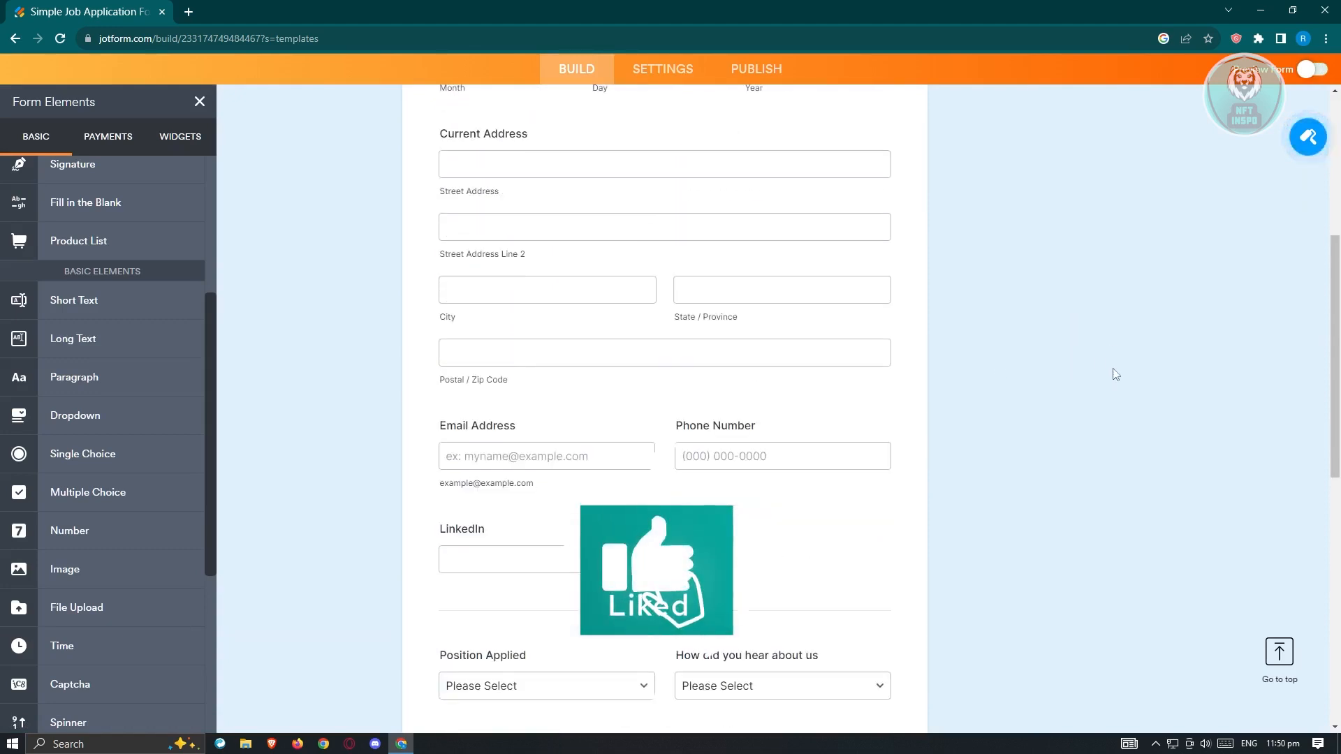
left_click(1298, 138)
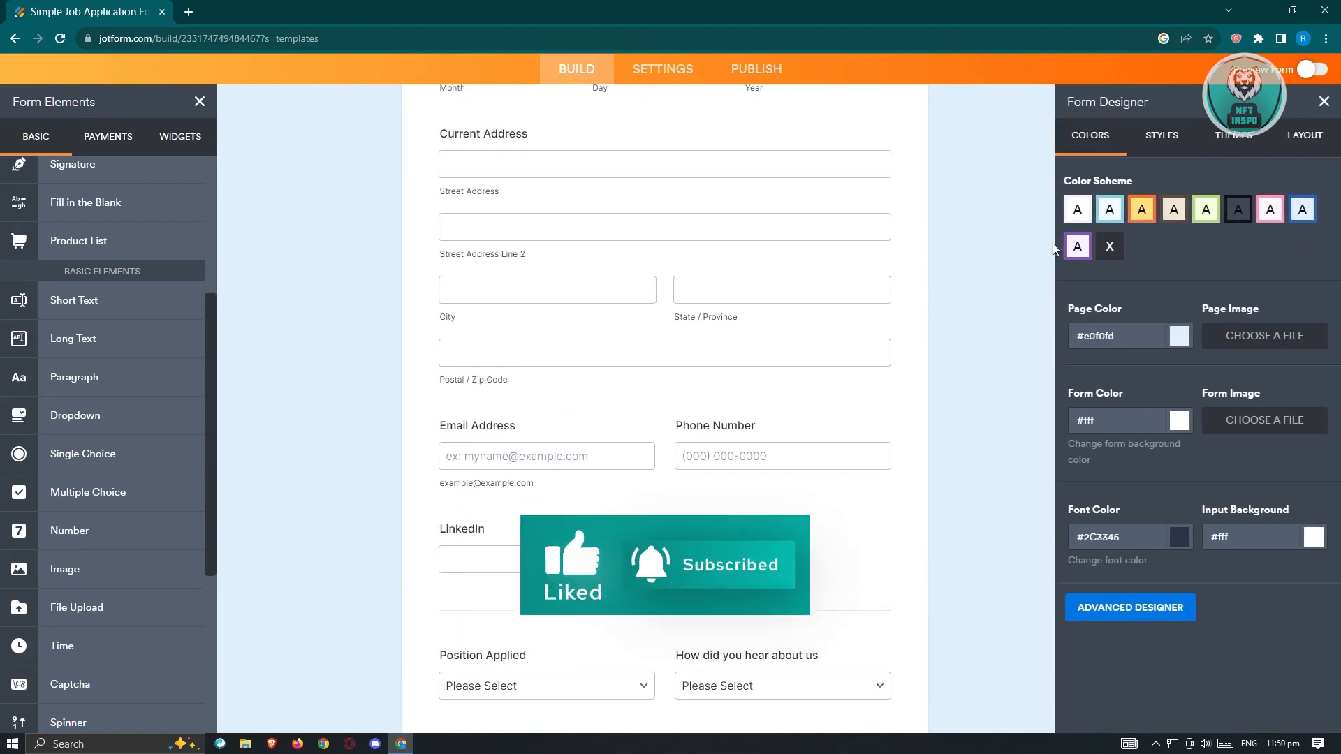
left_click(1108, 210)
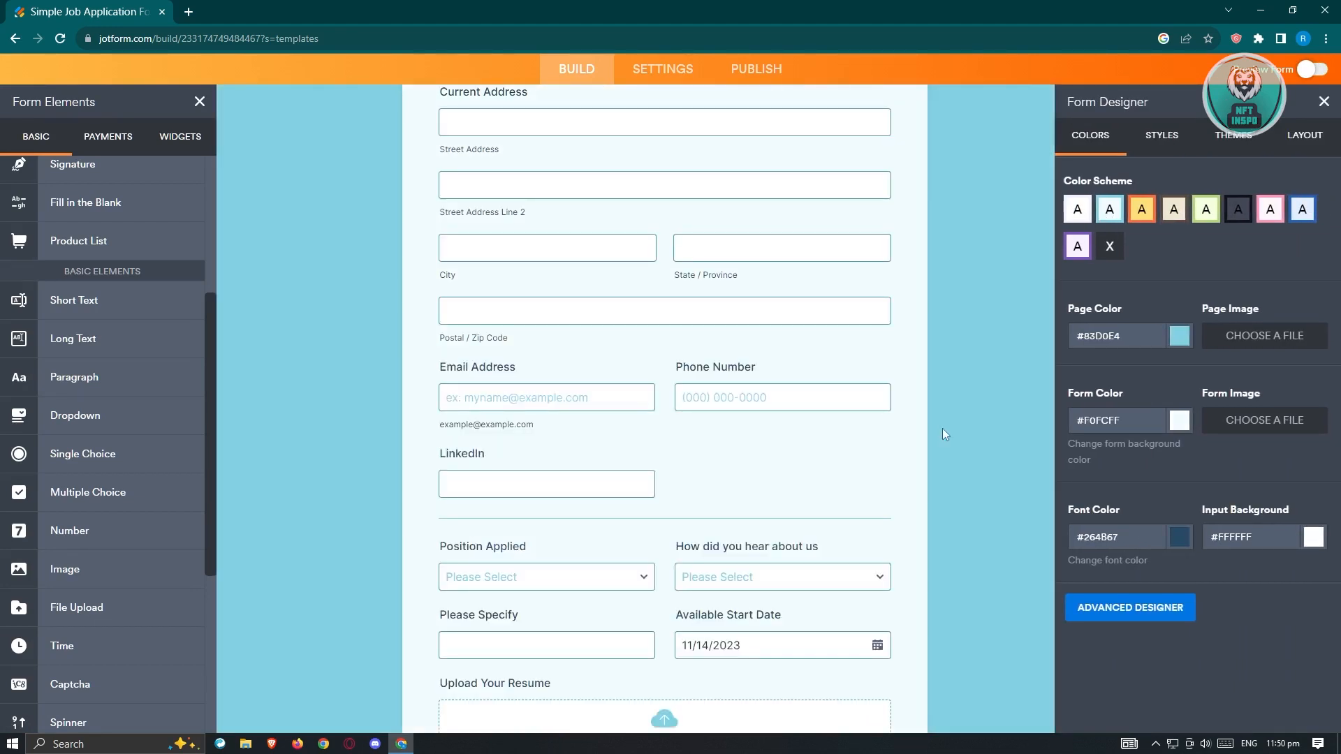
left_click(1237, 210)
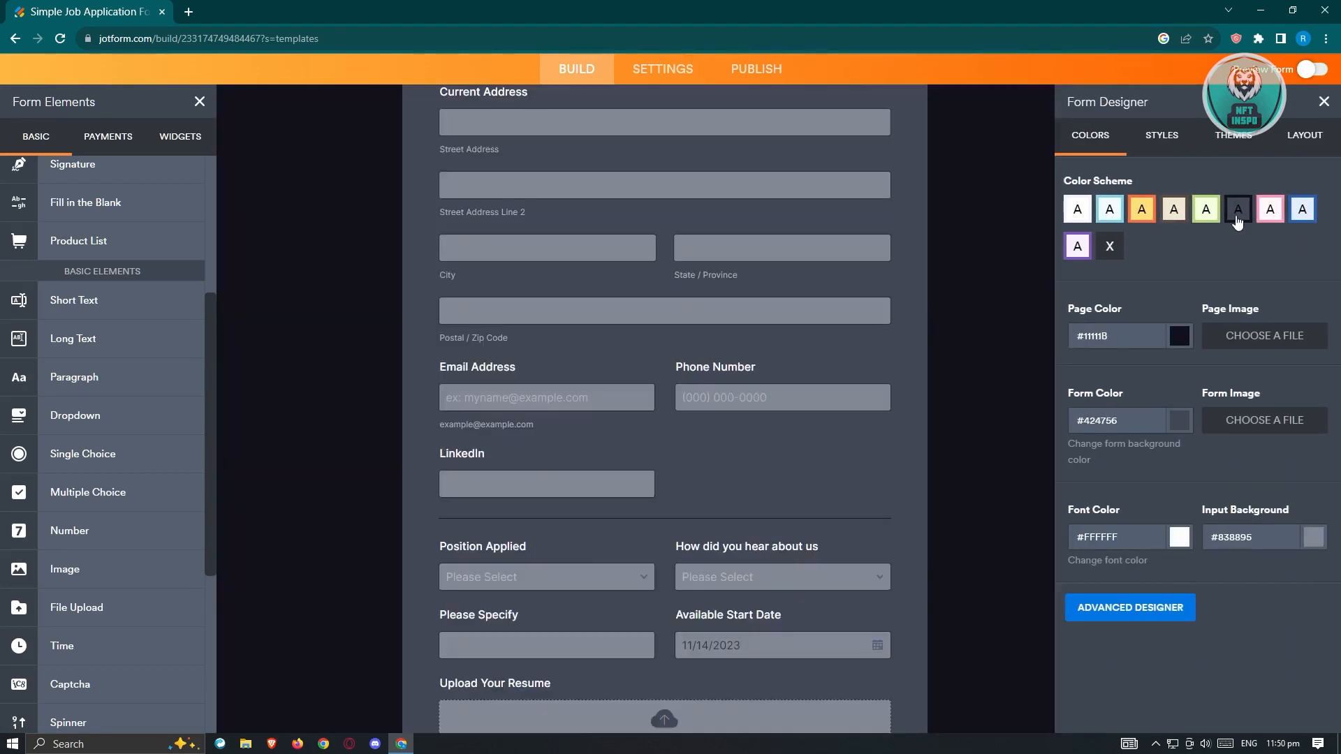
Step: Look through the form's style options and apply the Purple Galaxy theme from the featured themes
left_click(1154, 140)
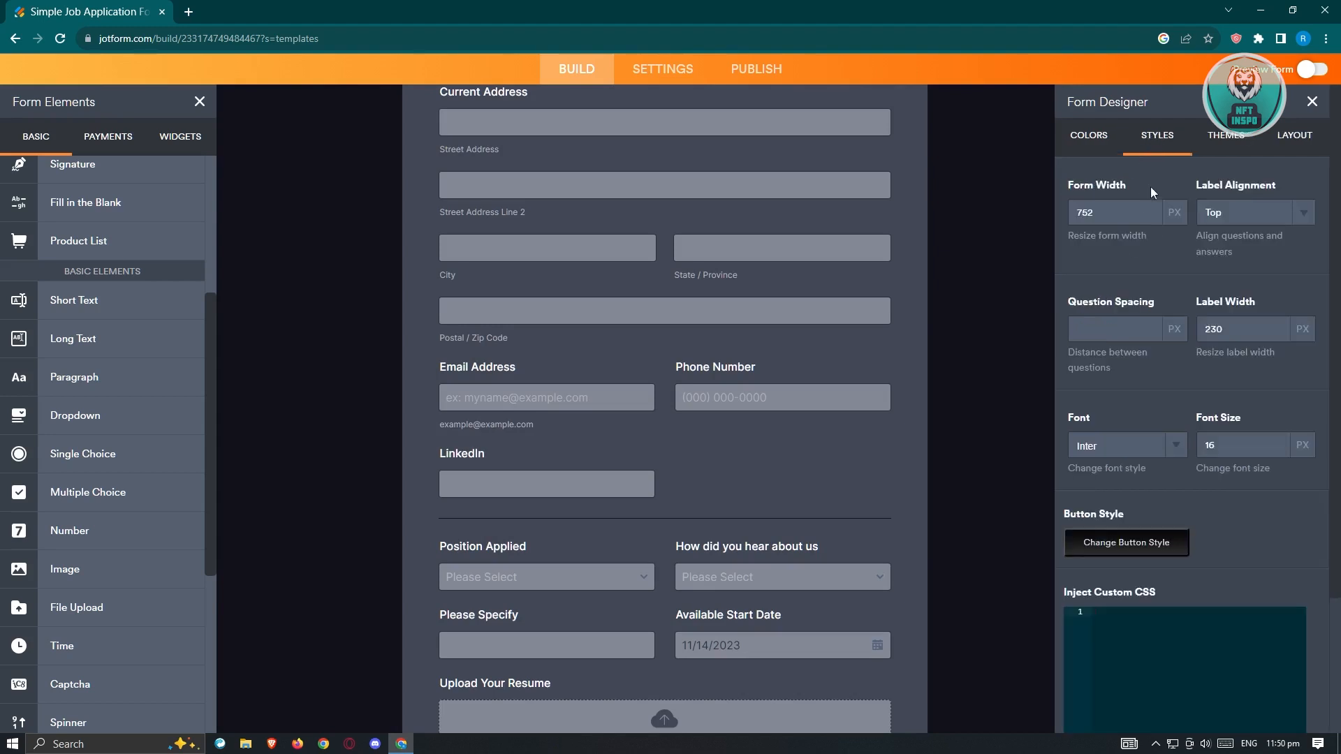
scroll(1230, 257, "down", 3)
scroll(1234, 371, "up", 3)
left_click(1253, 136)
mouse_move(1262, 255)
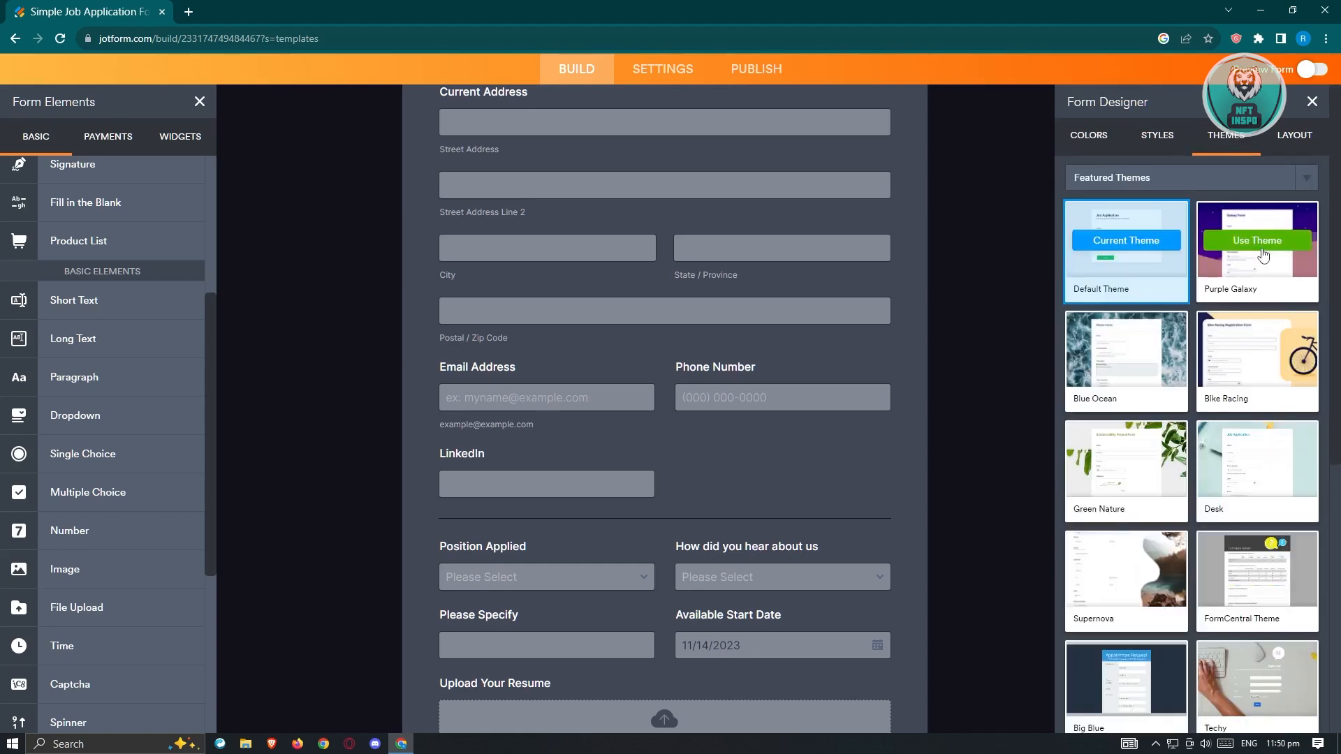
left_click(1256, 240)
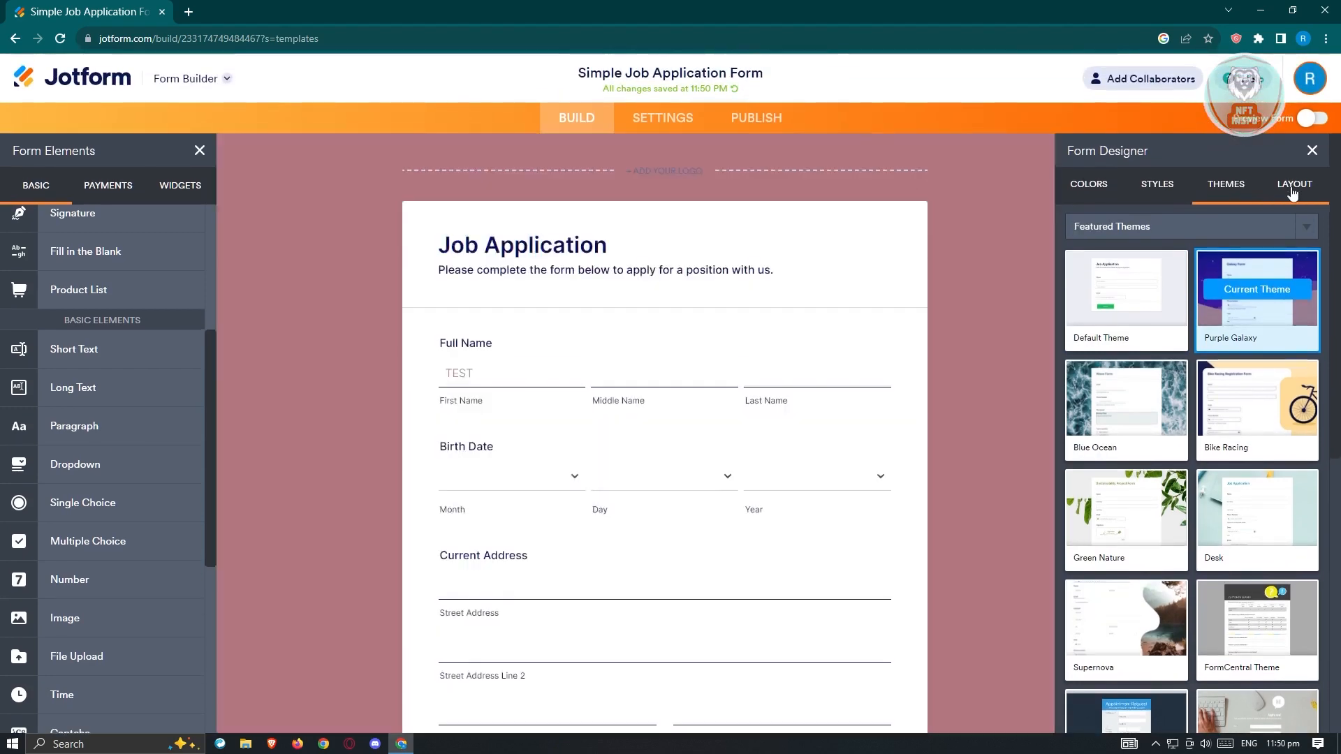
Step: Review the Classic Form and Card Form layout options and close the Form Designer
left_click(1292, 188)
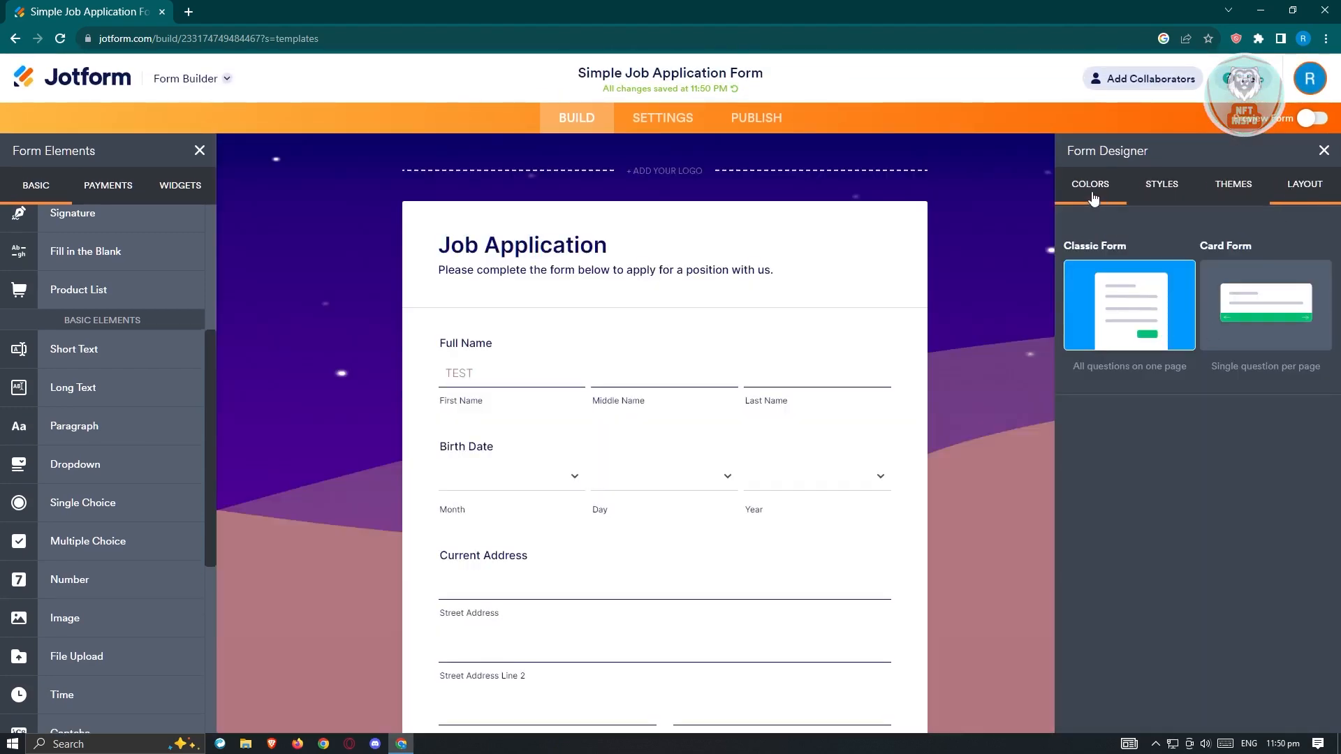
left_click(1092, 189)
left_click(1312, 152)
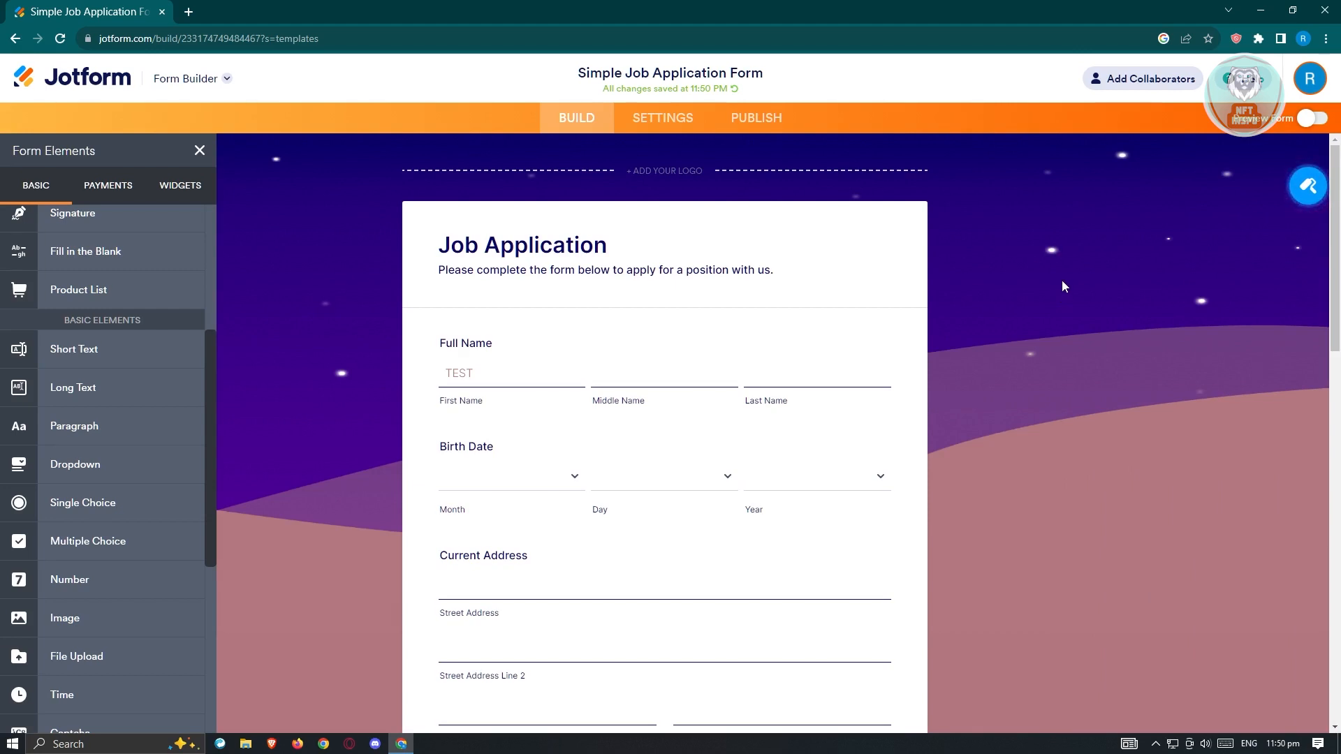
Step: Expand the additional form settings for viewing and open the form's Quick Share publishing options
left_click(774, 122)
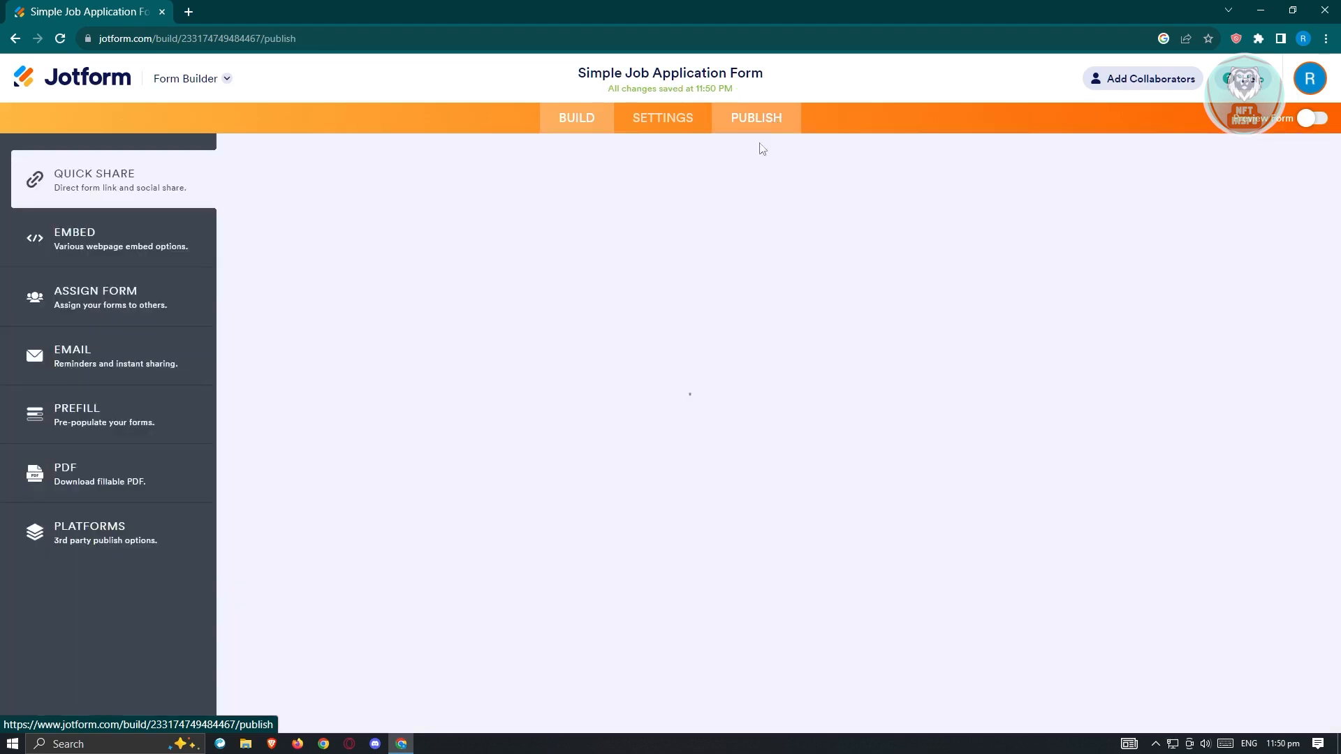
left_click(675, 124)
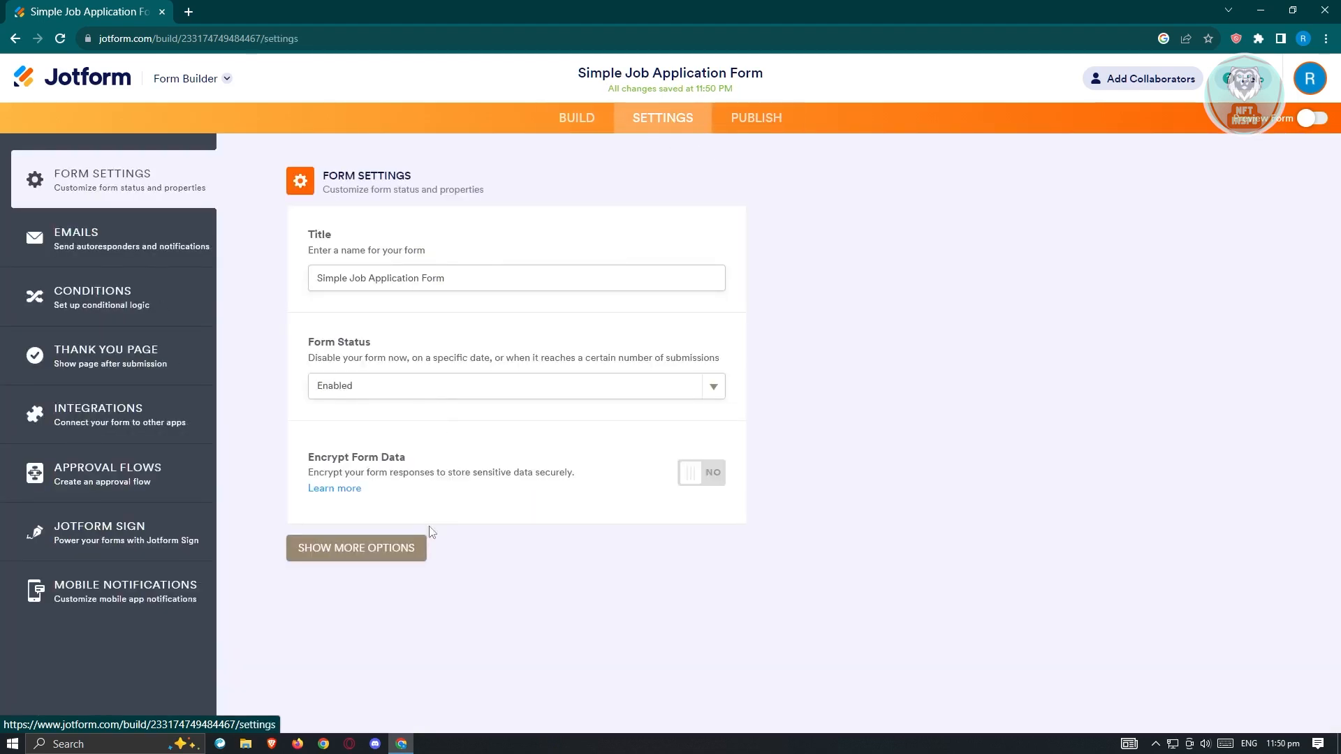
left_click(341, 549)
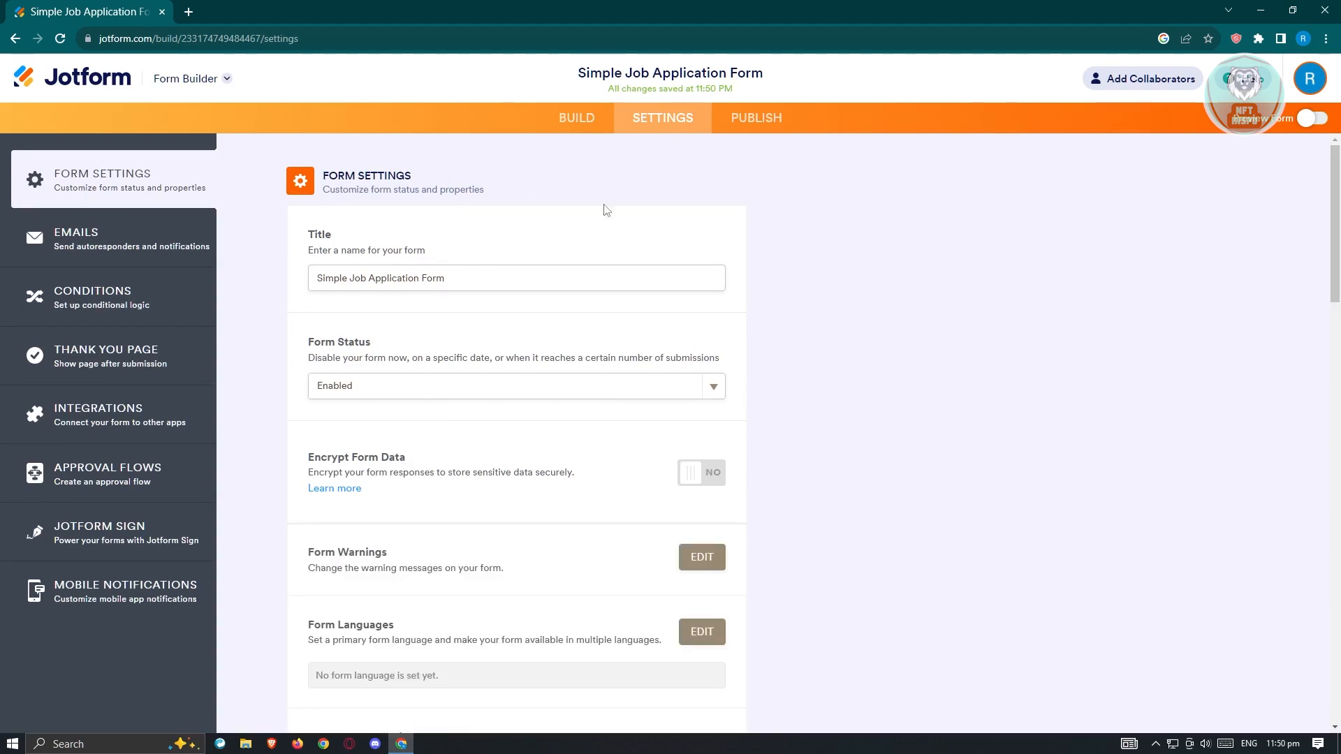
left_click(768, 120)
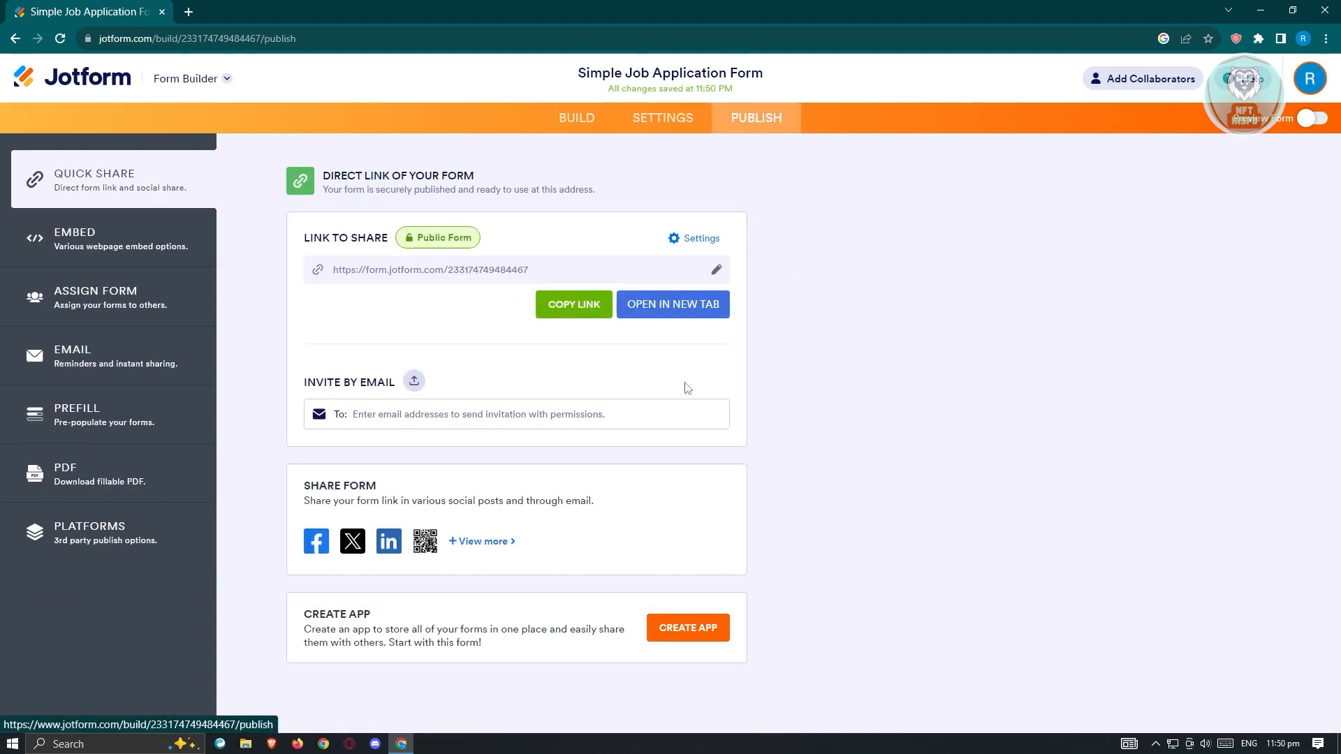